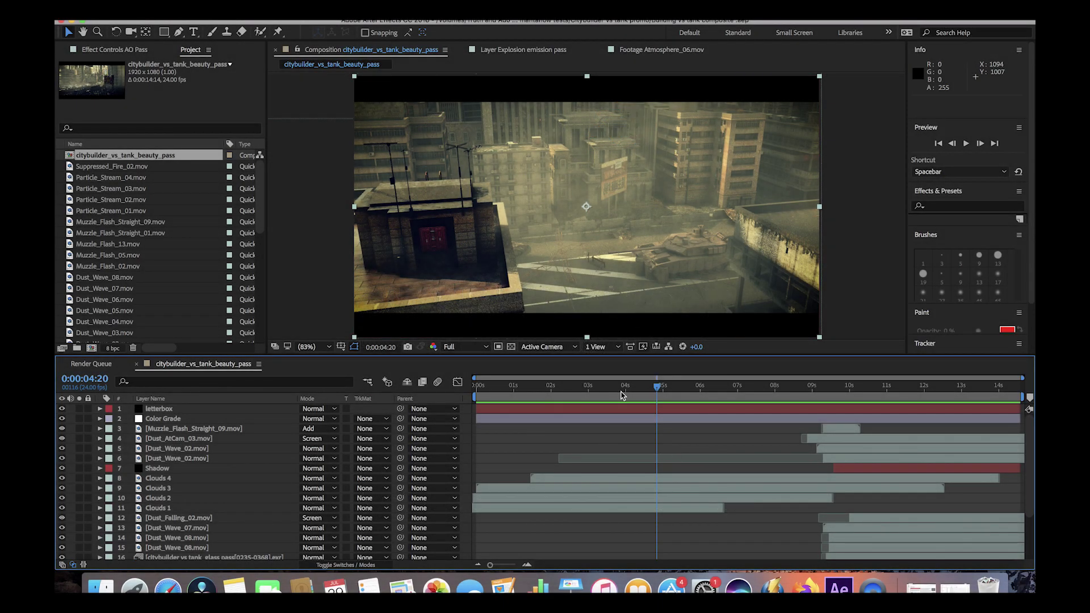
- Play back and scrub through the citybuilder_vs_tank_beauty_pass composition, returning to its first frame
drag(655, 389, 455, 383)
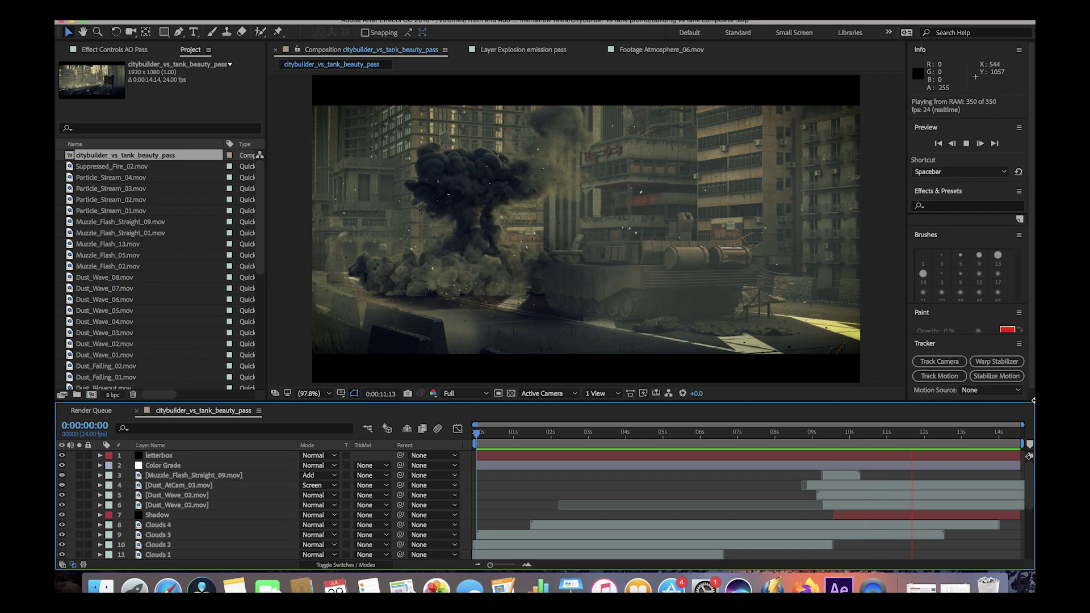
key(space)
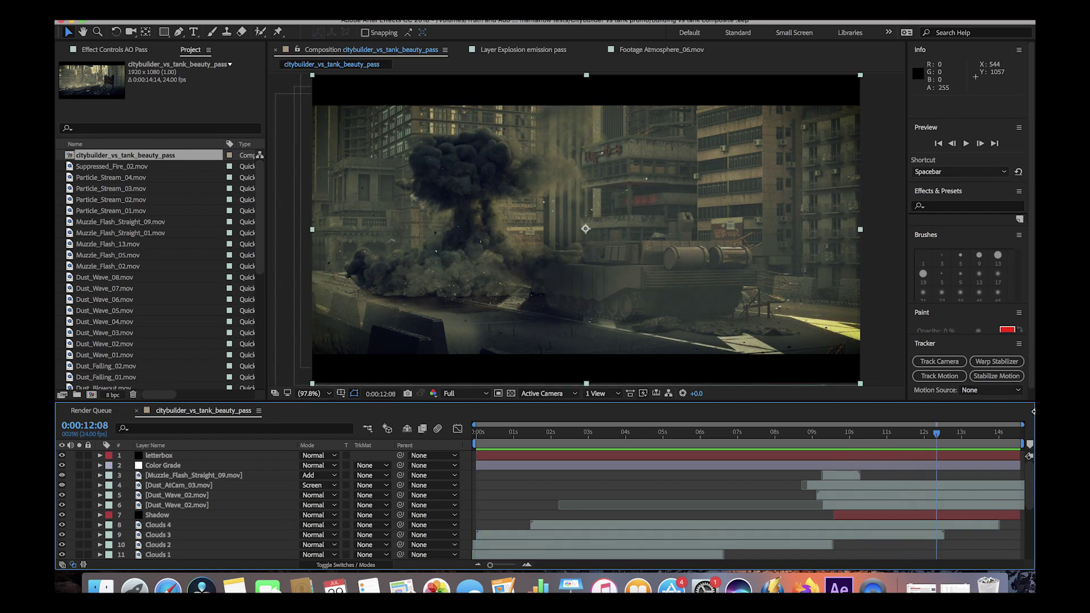
click(787, 441)
click(513, 440)
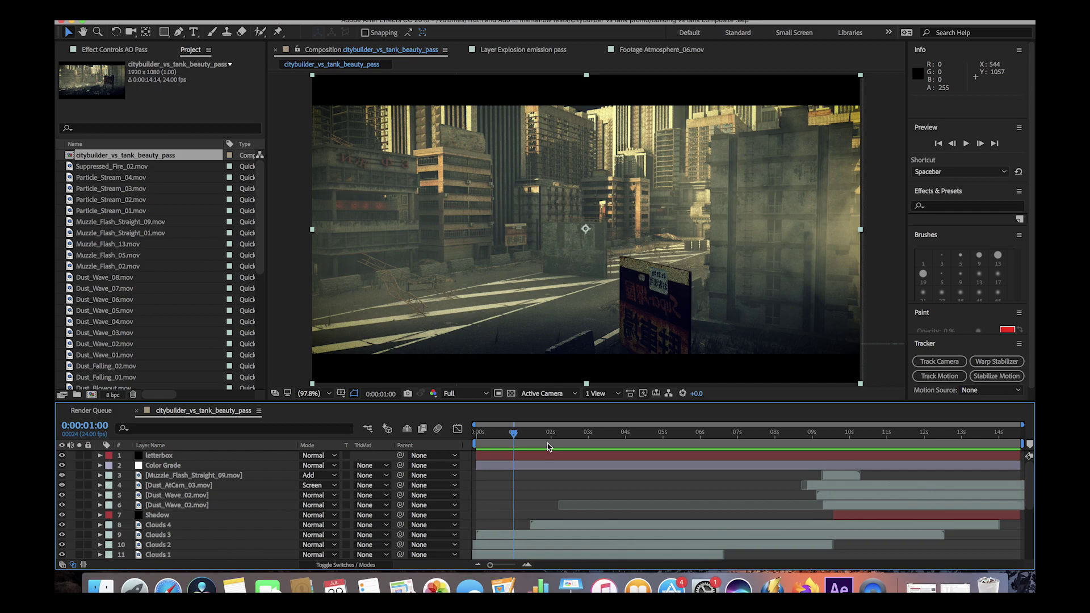
key(Home)
key(super+Up)
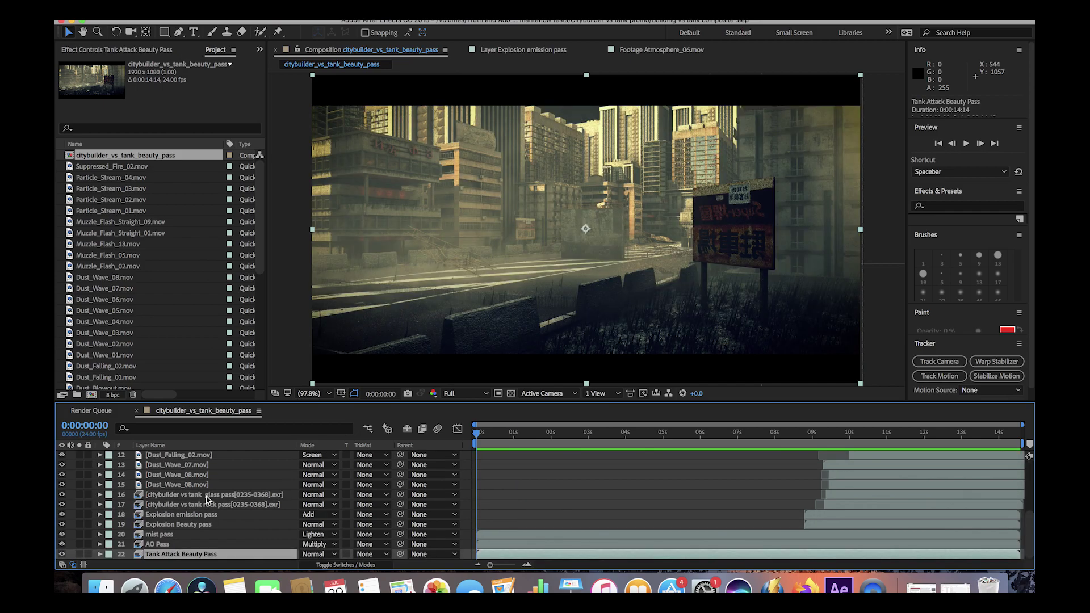
- Solo the Tank Attack Beauty Pass, scrub through it and leave the playhead at 0:00:04:23
click(662, 430)
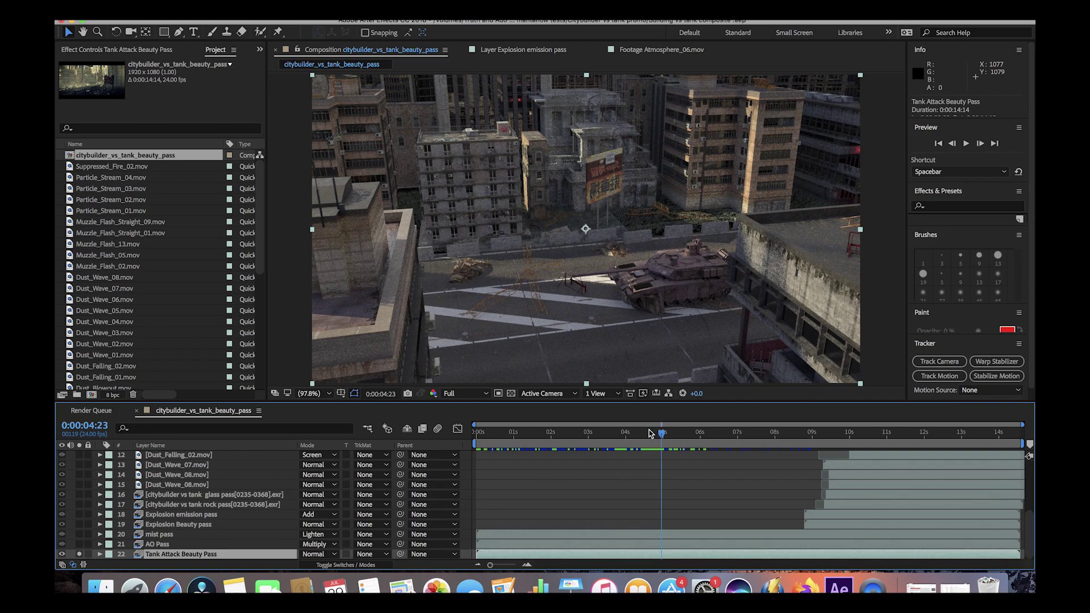
drag(556, 437, 846, 441)
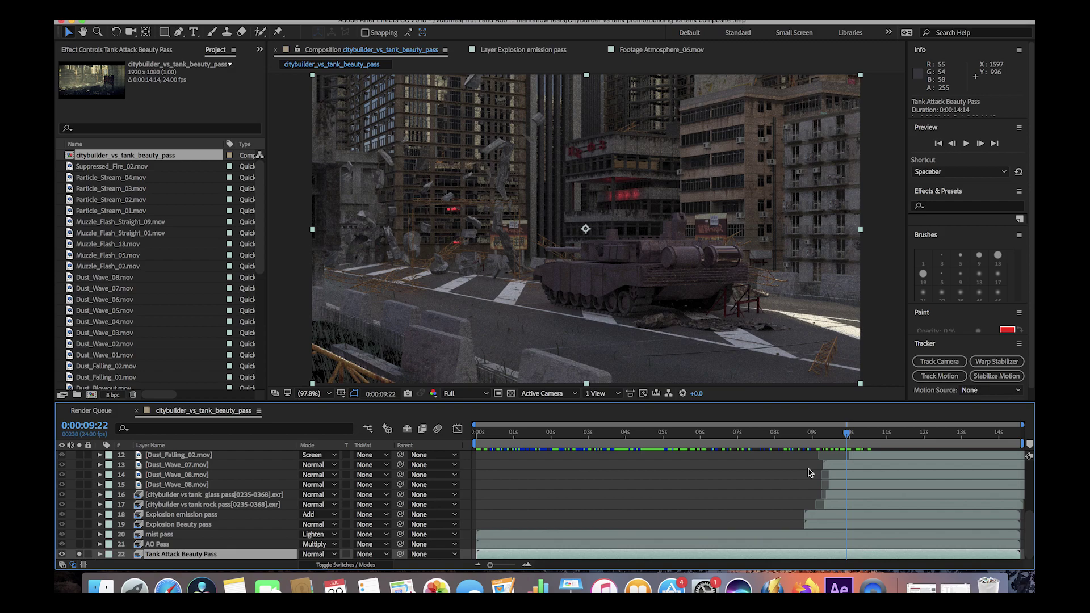
drag(673, 431, 662, 431)
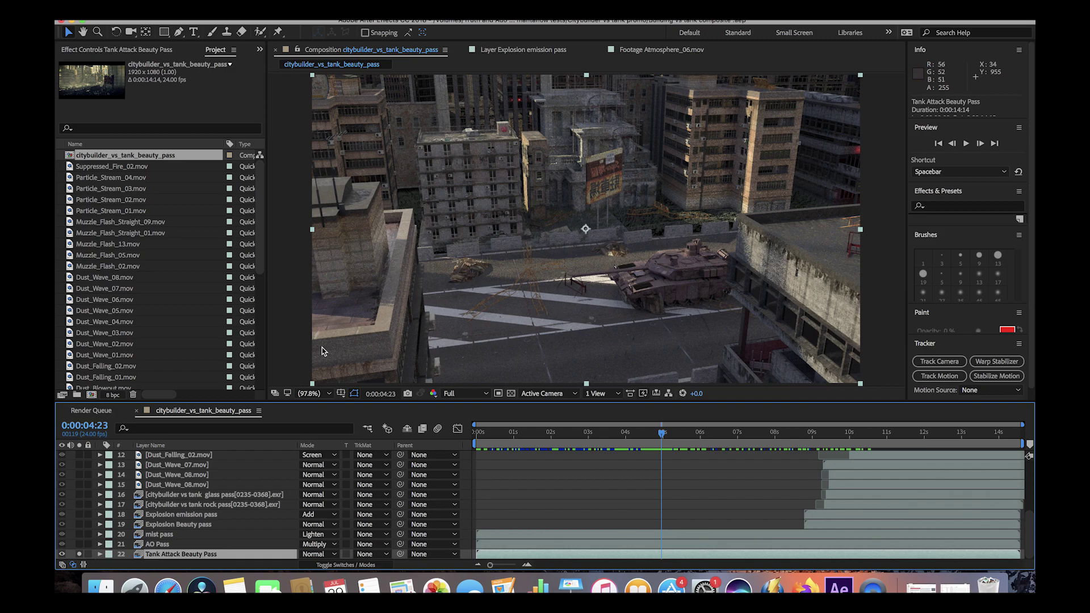
- Solo the AO Pass together with the Tank Attack Beauty Pass, and undo the blending mode change
click(154, 545)
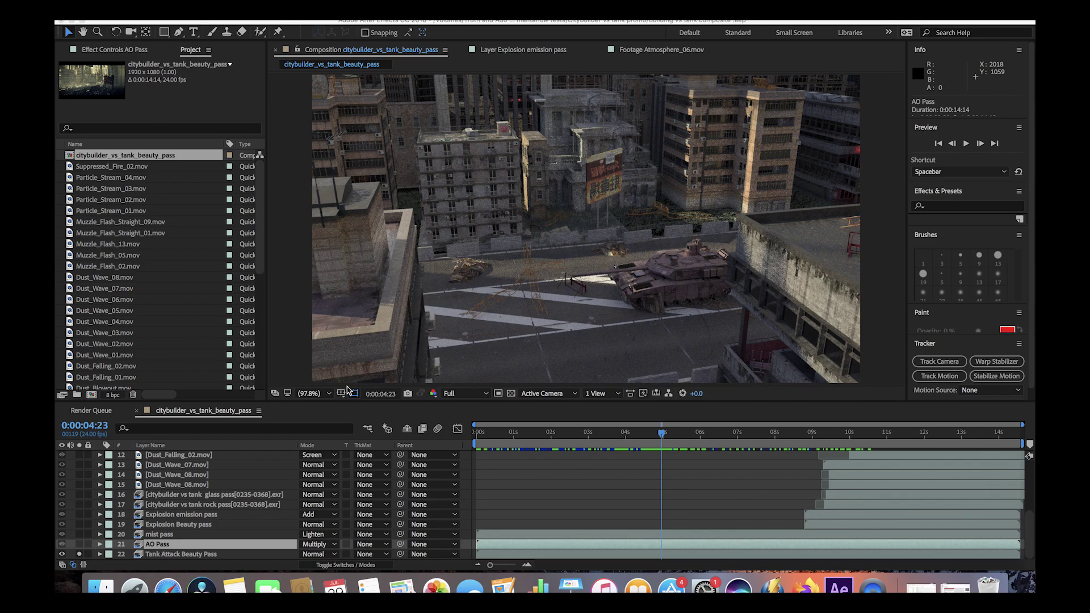
click(80, 548)
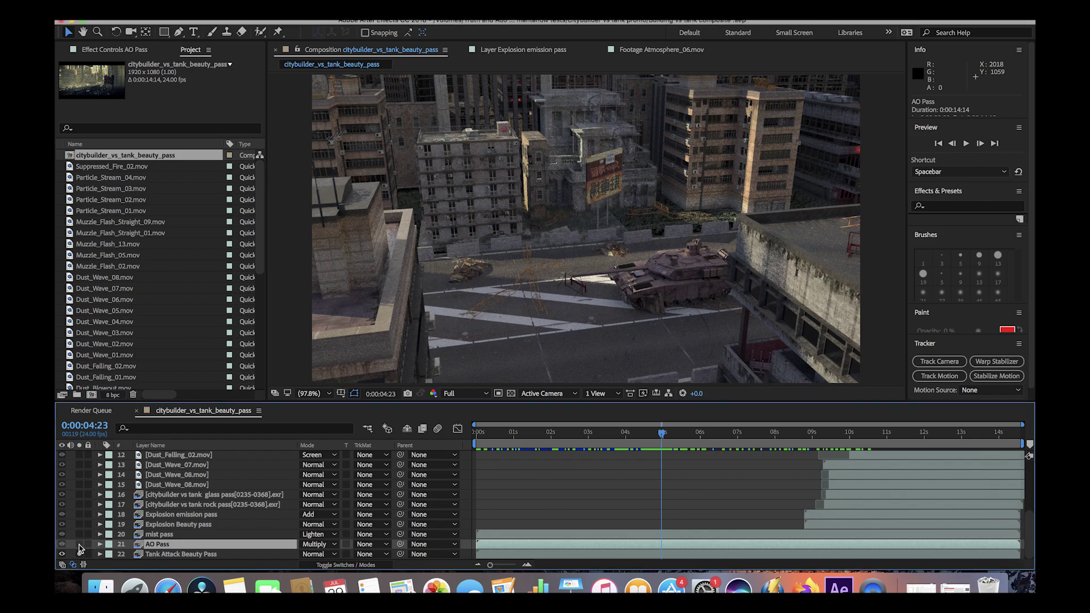
drag(79, 545, 79, 554)
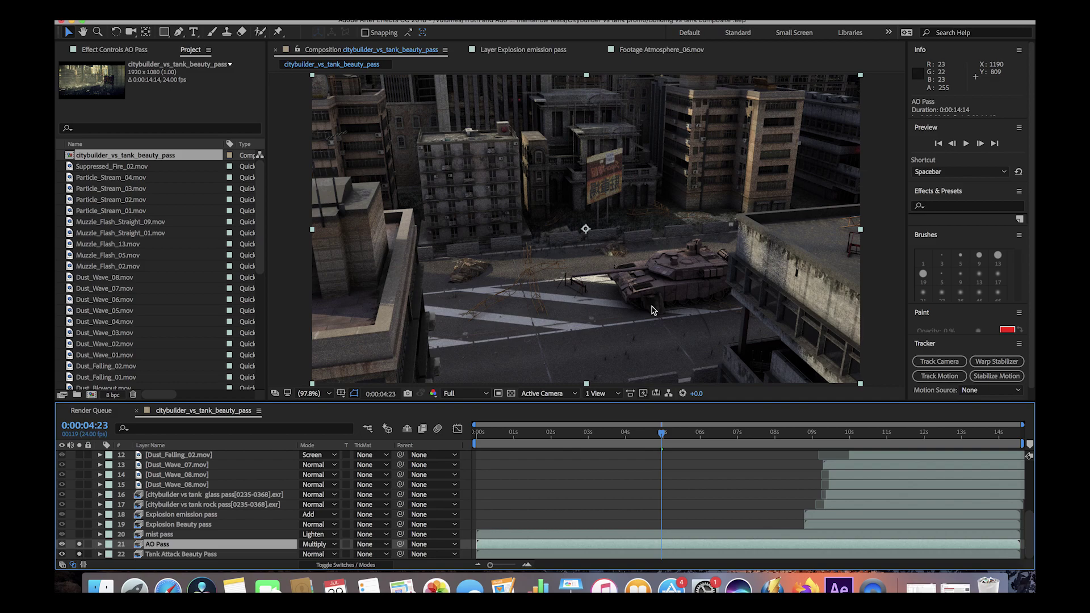
key(super+z)
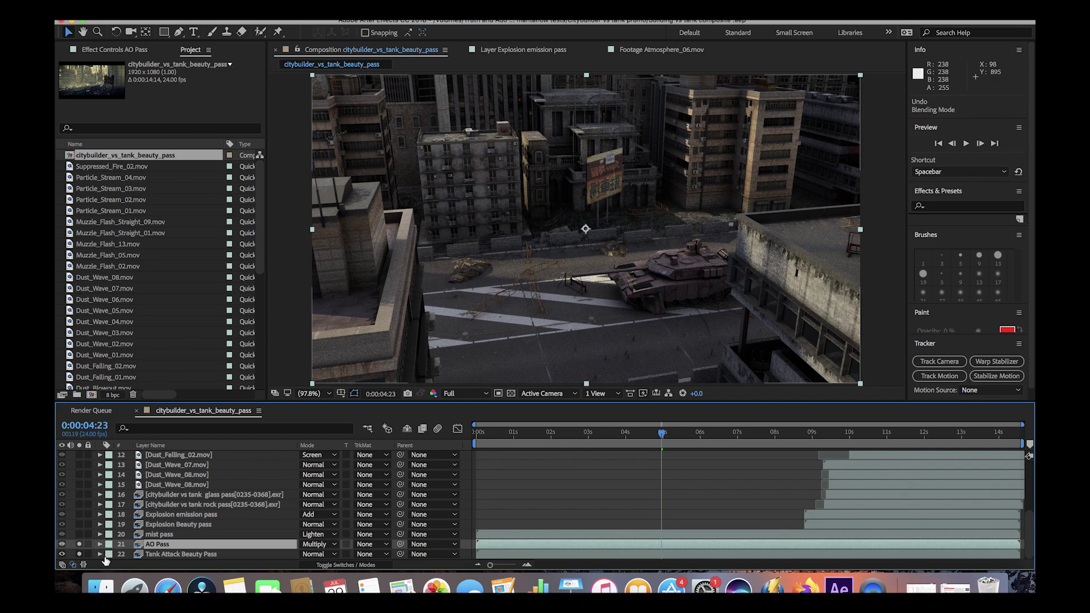
- Isolate the AO Pass, bring the Tank Attack Beauty Pass back into solo, and try a different AO opacity
click(79, 554)
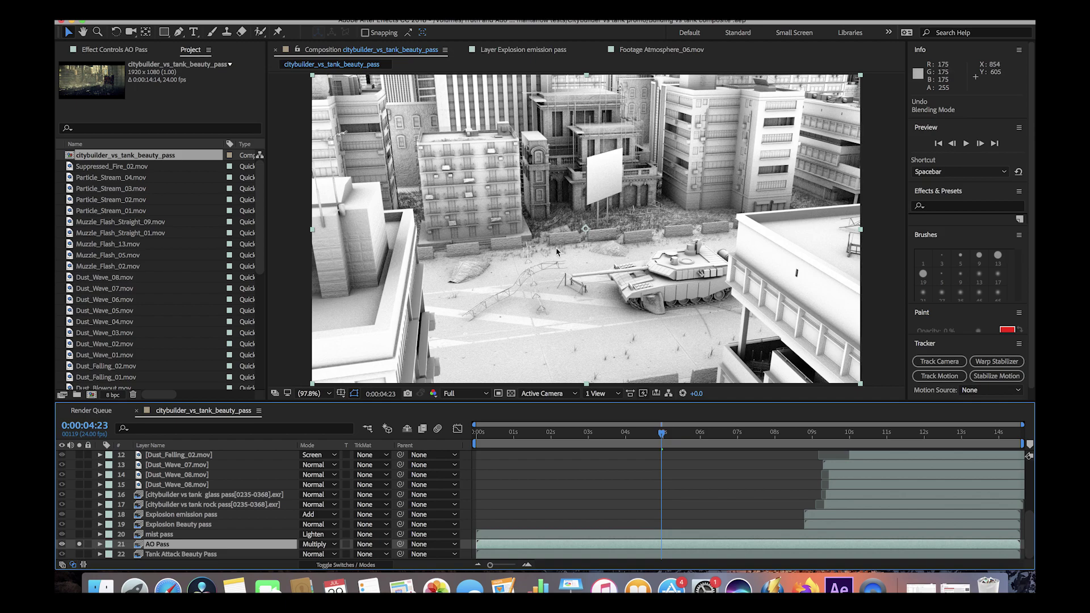
click(100, 544)
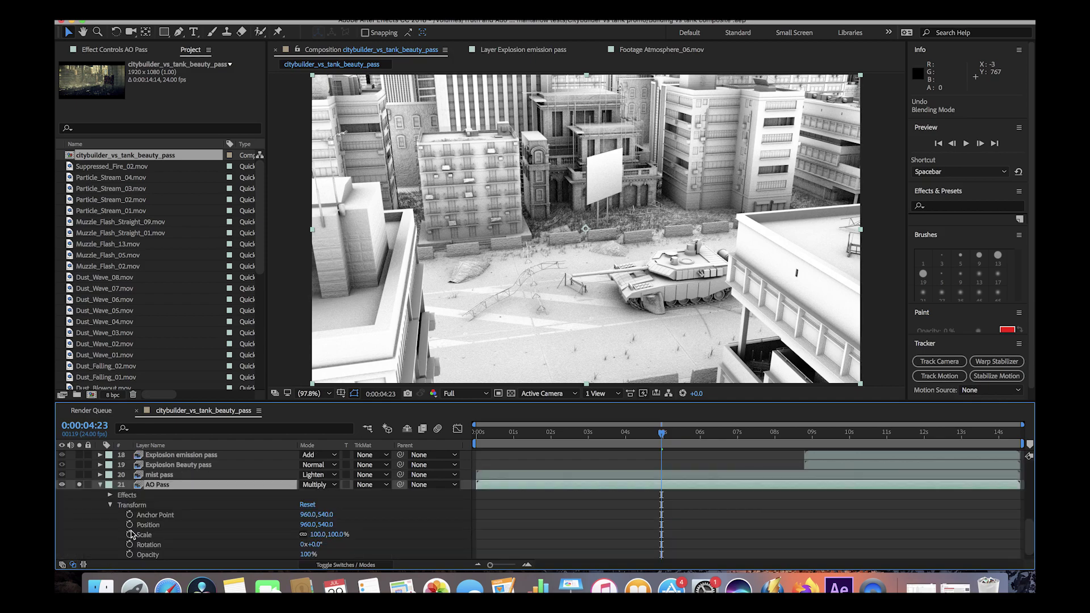
scroll(201, 526, down, 1)
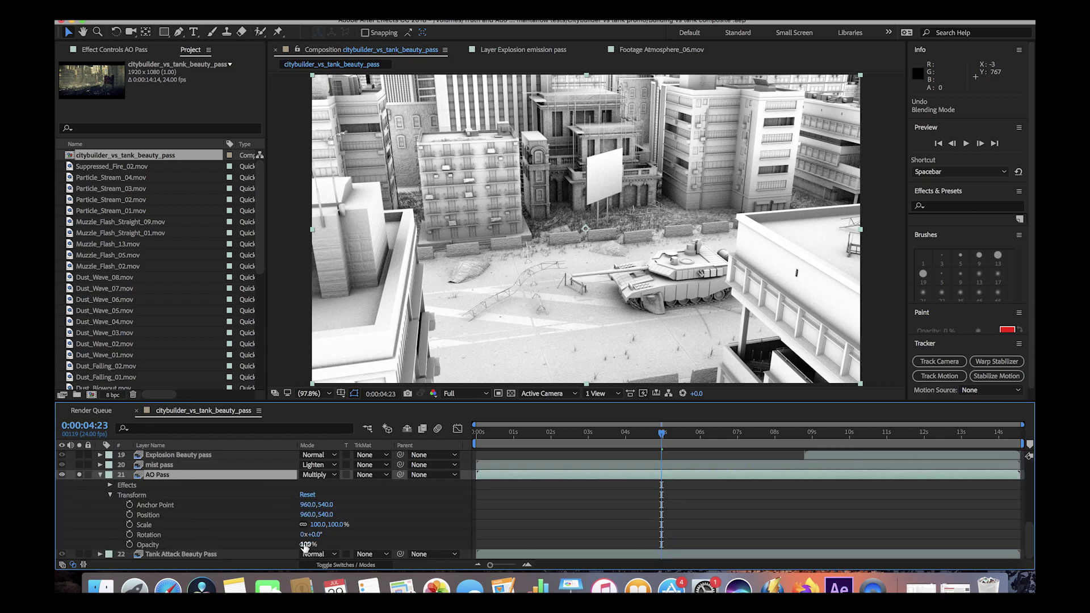
click(63, 554)
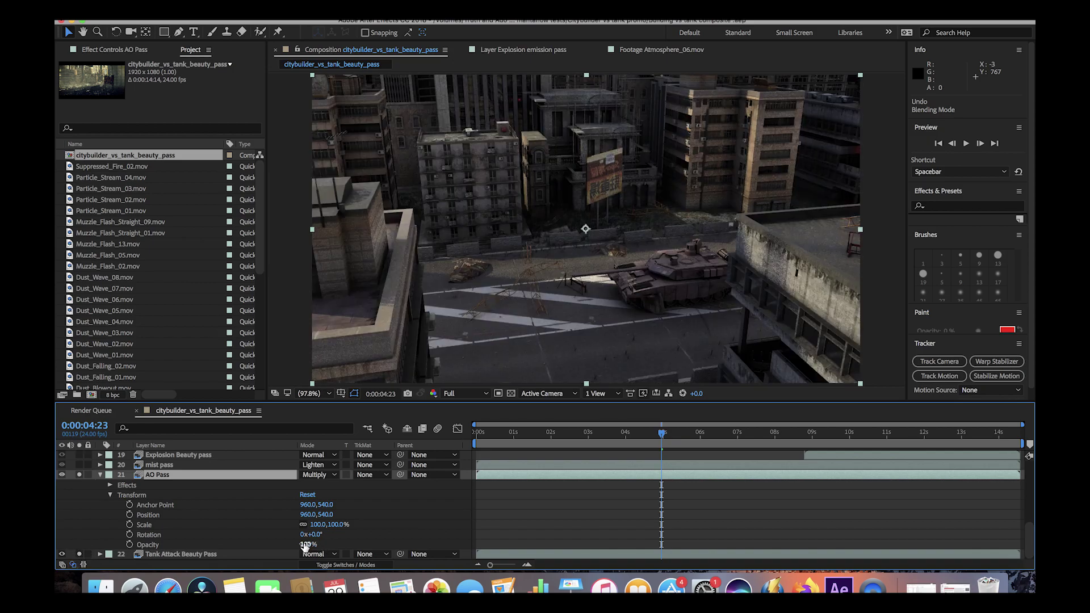
drag(305, 546, 282, 543)
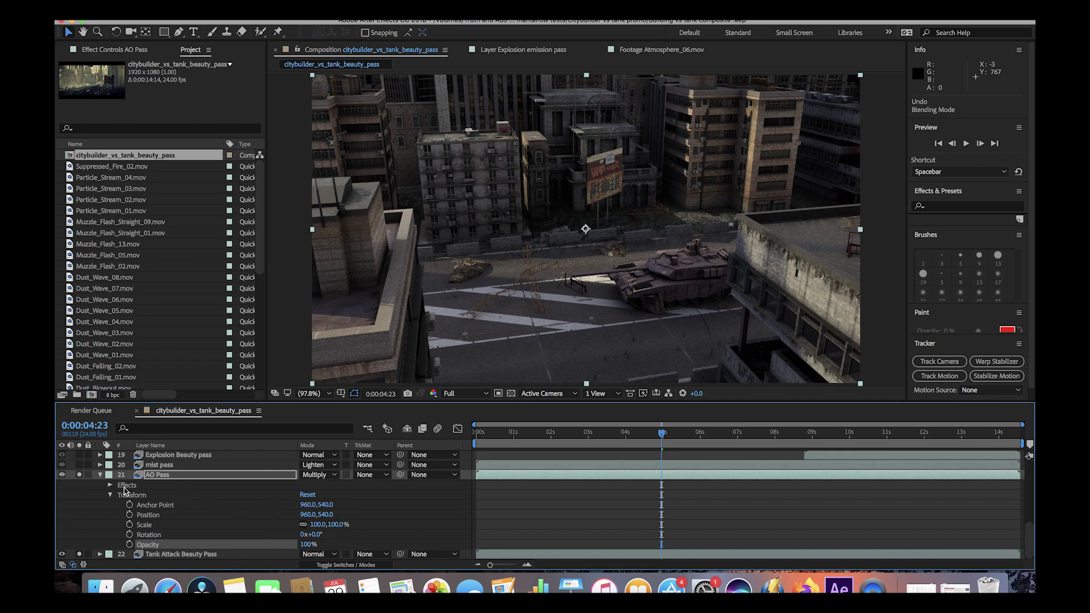
click(100, 475)
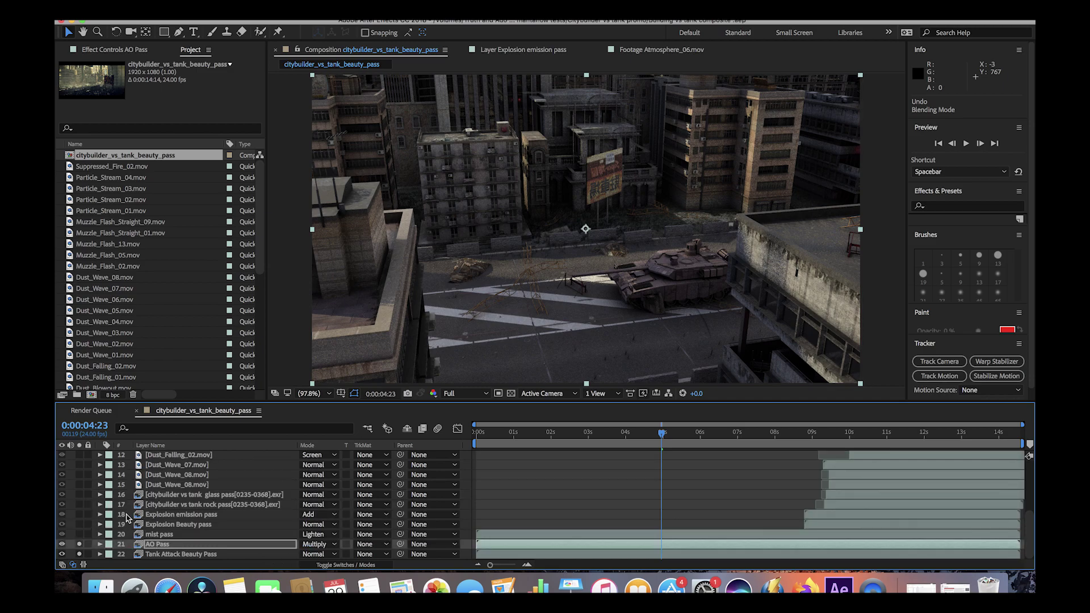
- Solo the mist pass over the other two passes, then isolate it by unsoloing the AO Pass and Tank Attack Beauty Pass
click(155, 535)
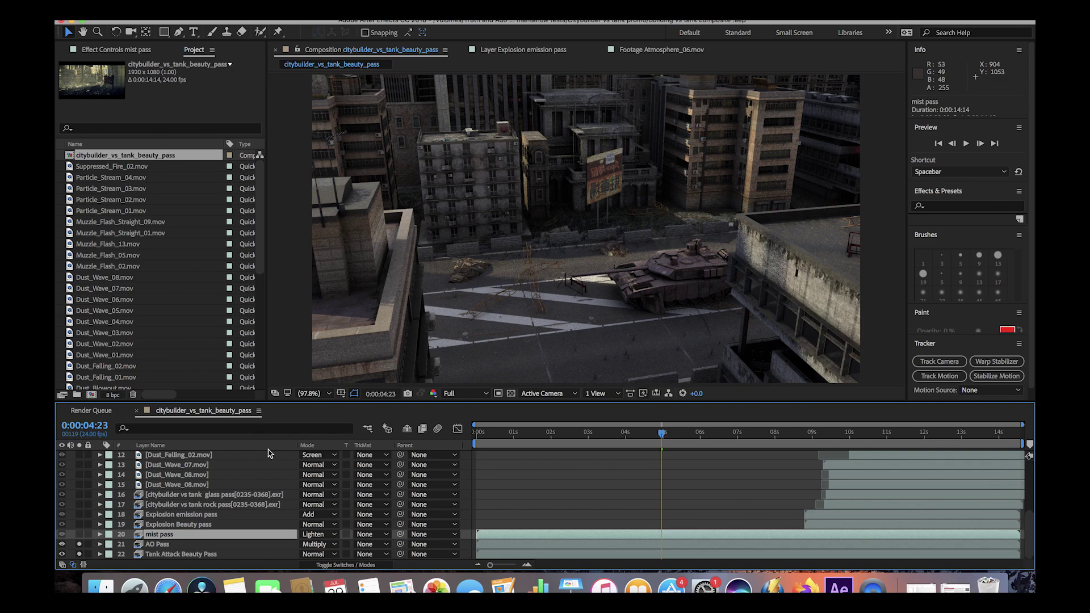
click(79, 535)
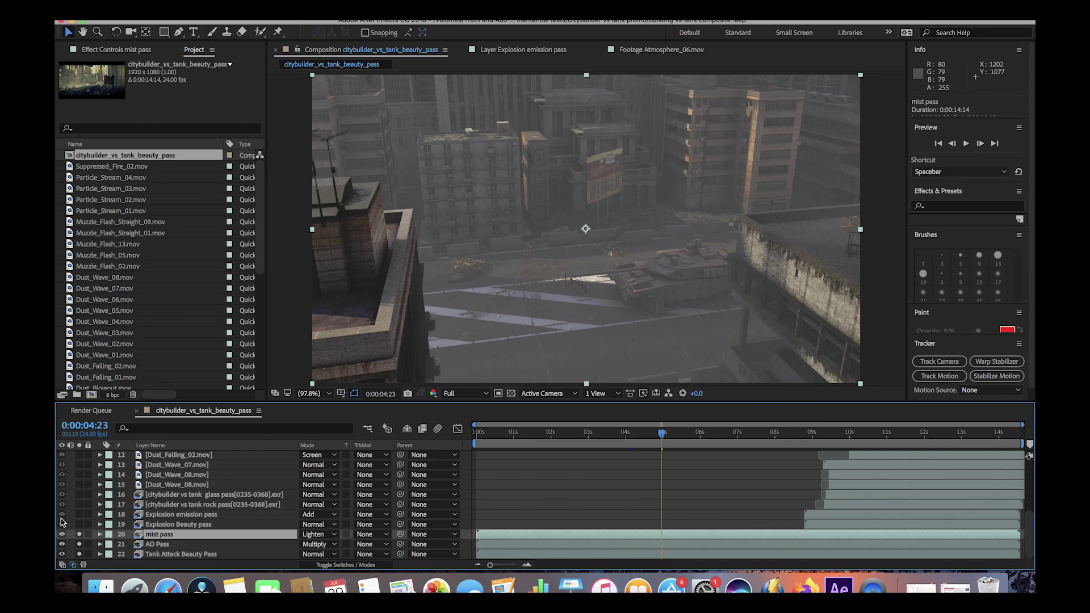
click(79, 544)
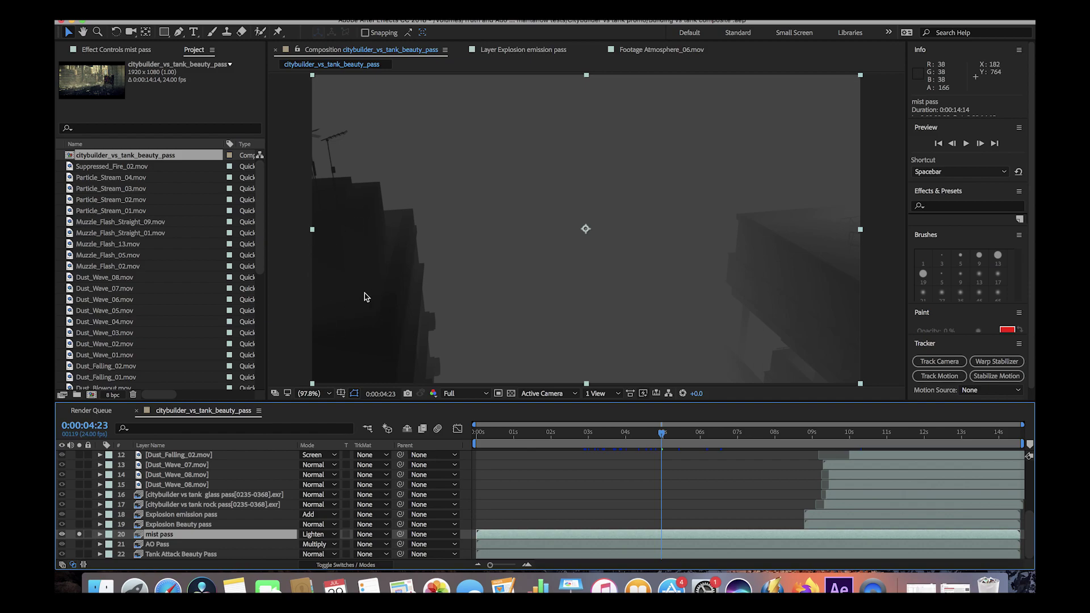
- Try a higher opacity on the mist pass and undo the change
click(99, 534)
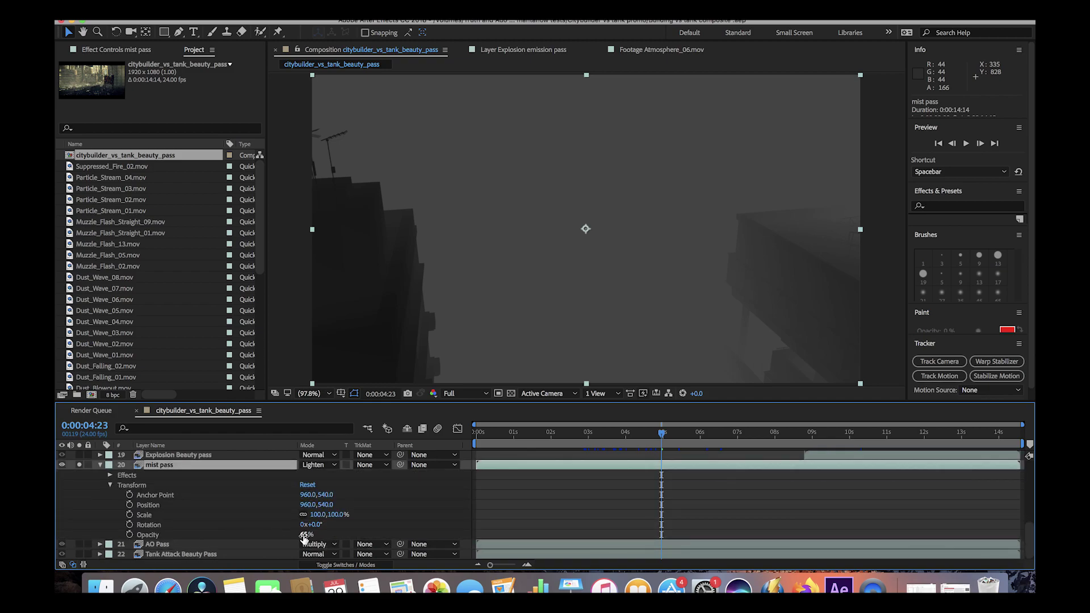
drag(304, 538, 389, 525)
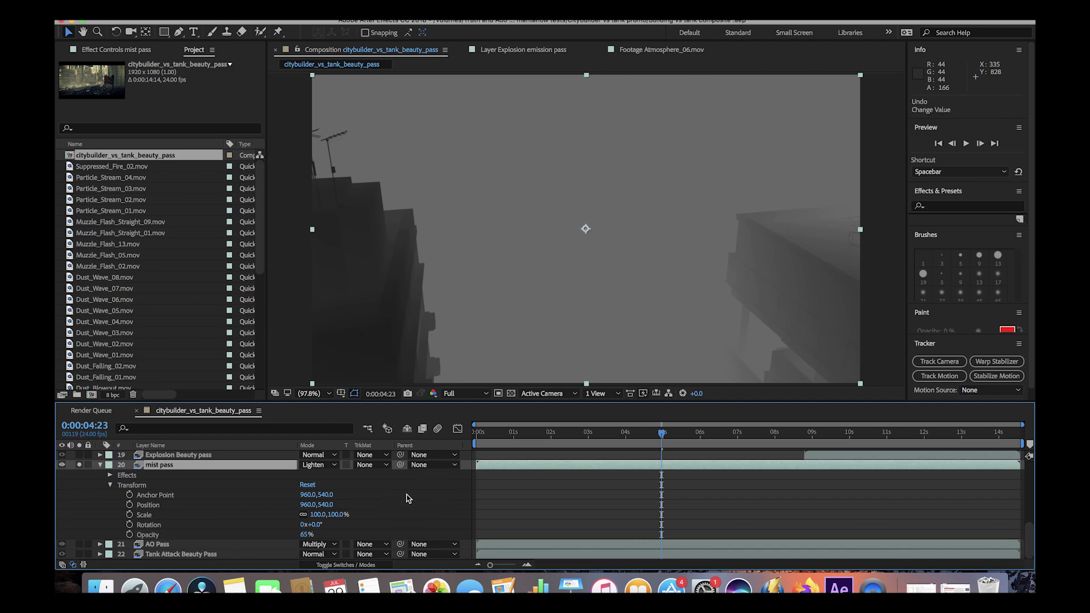
key(super+z)
- Solo the AO Pass and Tank Attack Beauty Pass again and test the mist pass opacity over them
click(78, 544)
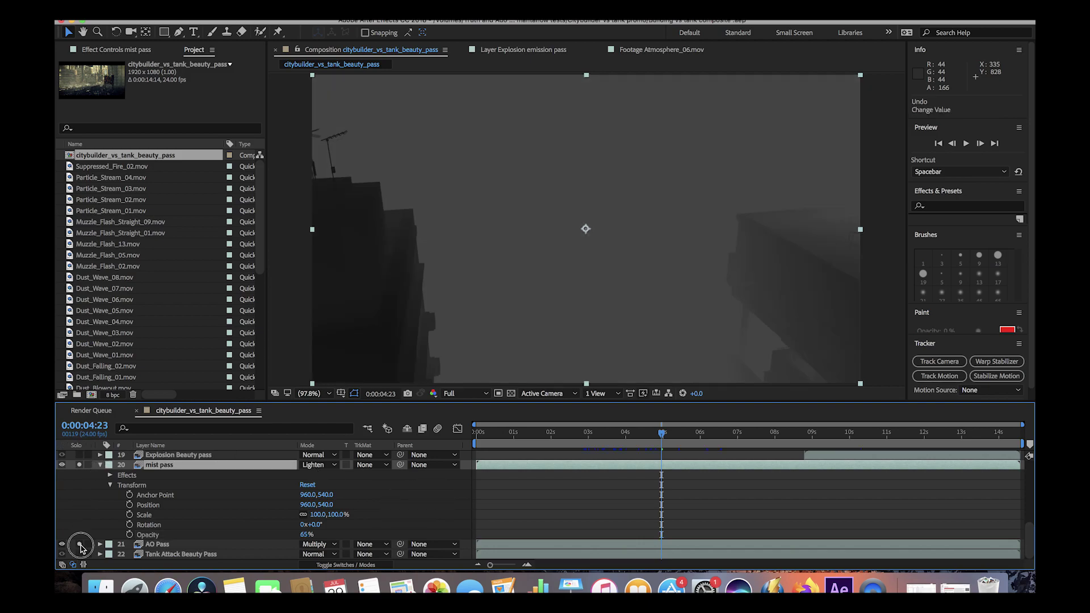
click(79, 554)
mouse_move(305, 535)
mouse_down()
mouse_move(280, 530)
mouse_move(334, 530)
mouse_move(289, 533)
mouse_move(316, 533)
mouse_up()
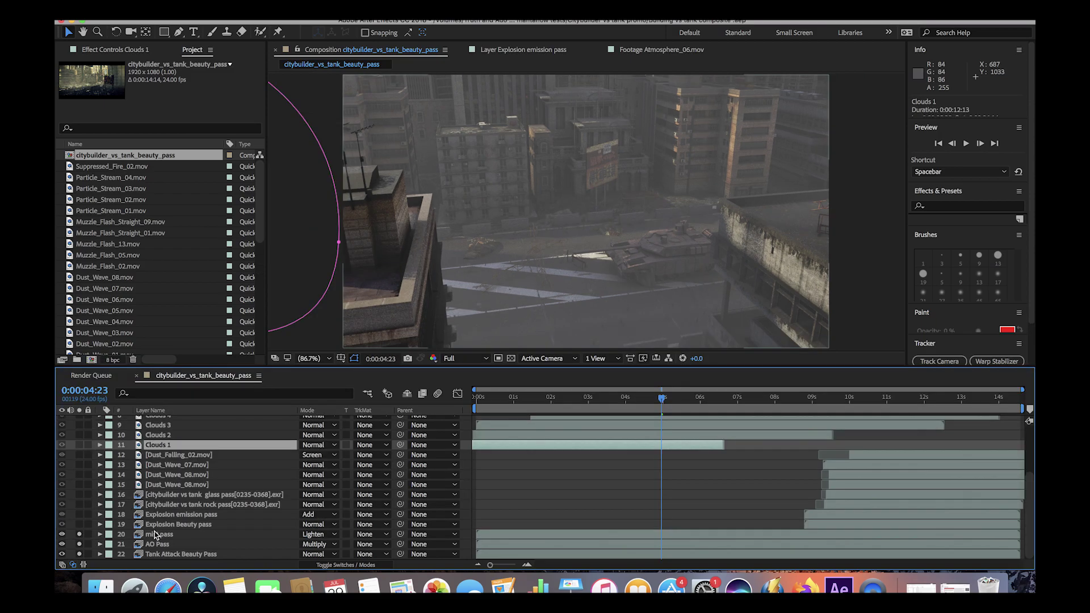
- Add the four Clouds layers and the Color Grade layer to the soloed layers
scroll(168, 500, up, 2)
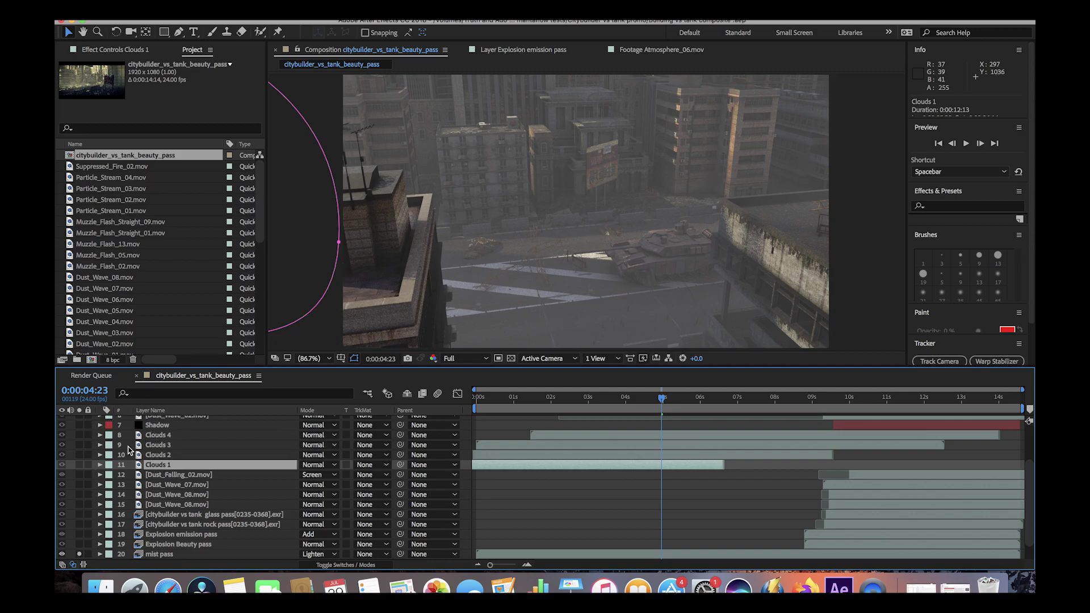
drag(79, 435, 79, 464)
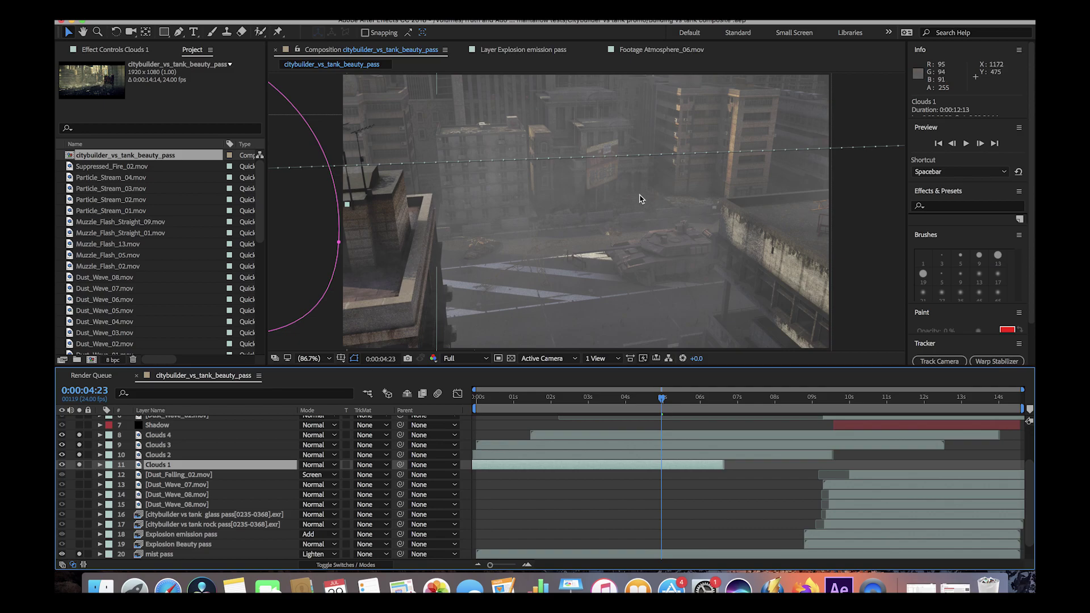
scroll(211, 461, up, 3)
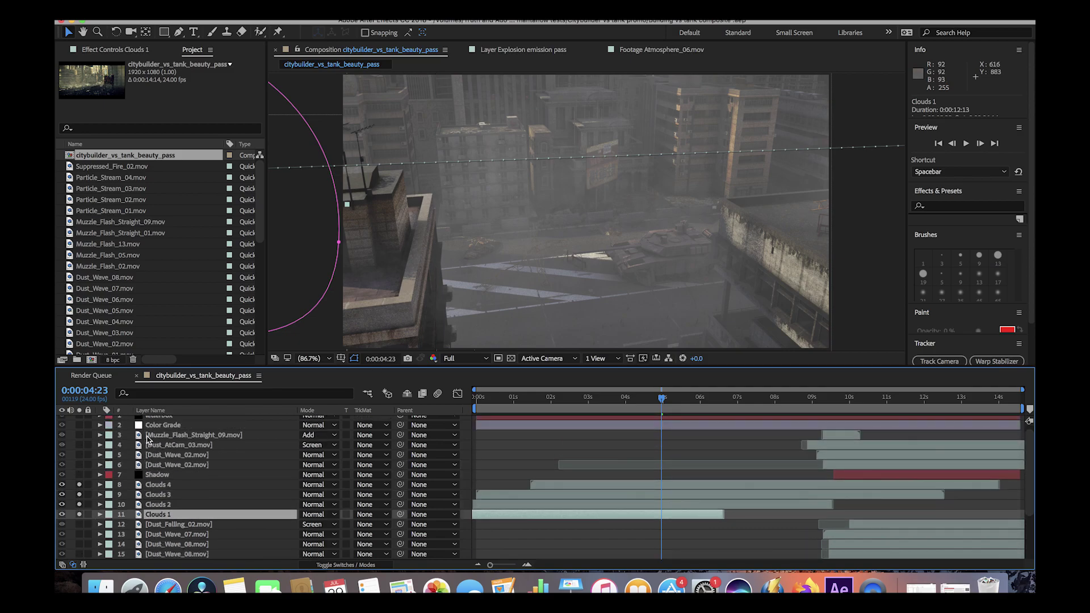
click(79, 430)
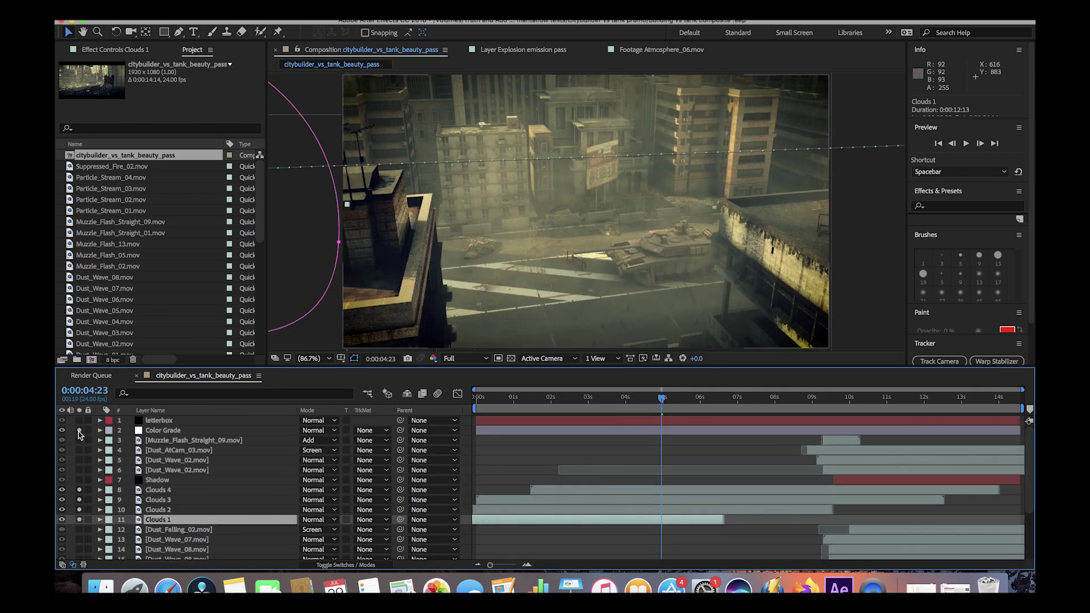
- Compare the graded shot with and without Clouds 2, 3 and 4 at 0:00:04:23 and 0:00:01:10 by toggling their solo
mouse_move(79, 490)
mouse_down()
mouse_move(79, 520)
mouse_move(79, 509)
mouse_up()
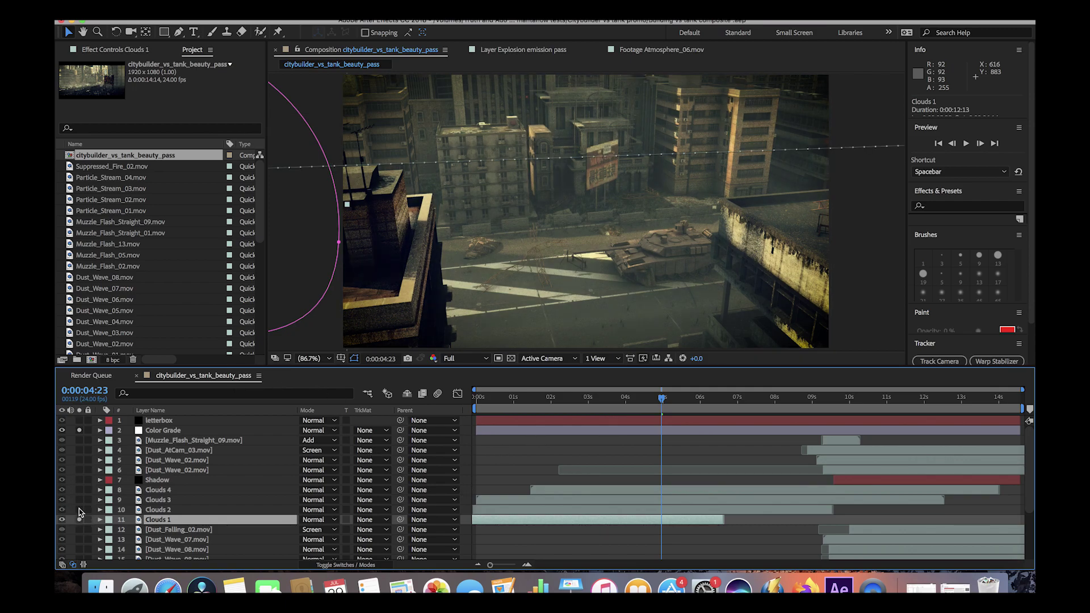
click(80, 499)
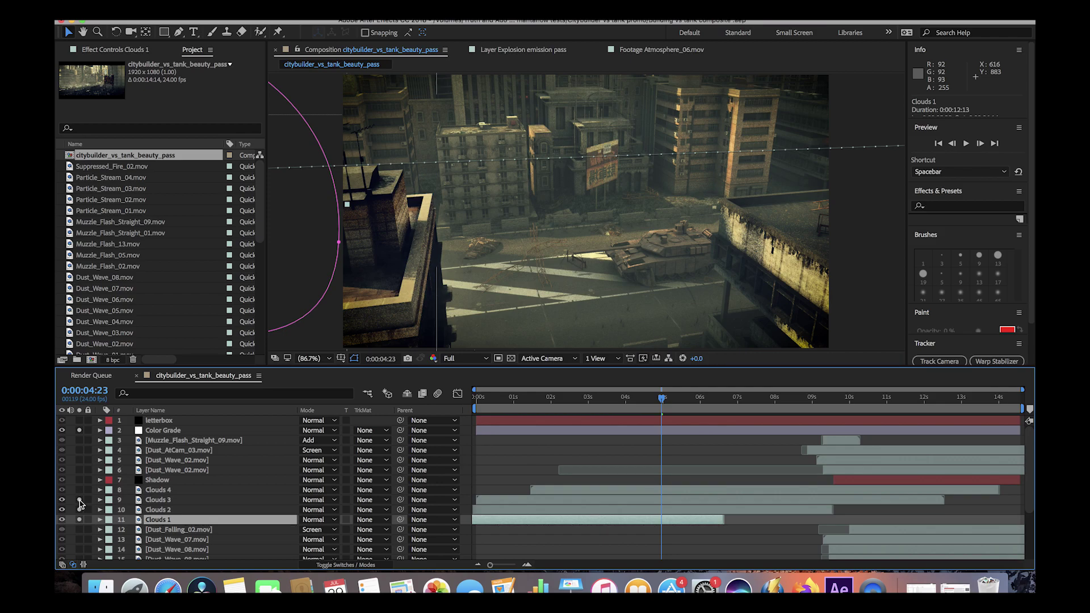
click(79, 489)
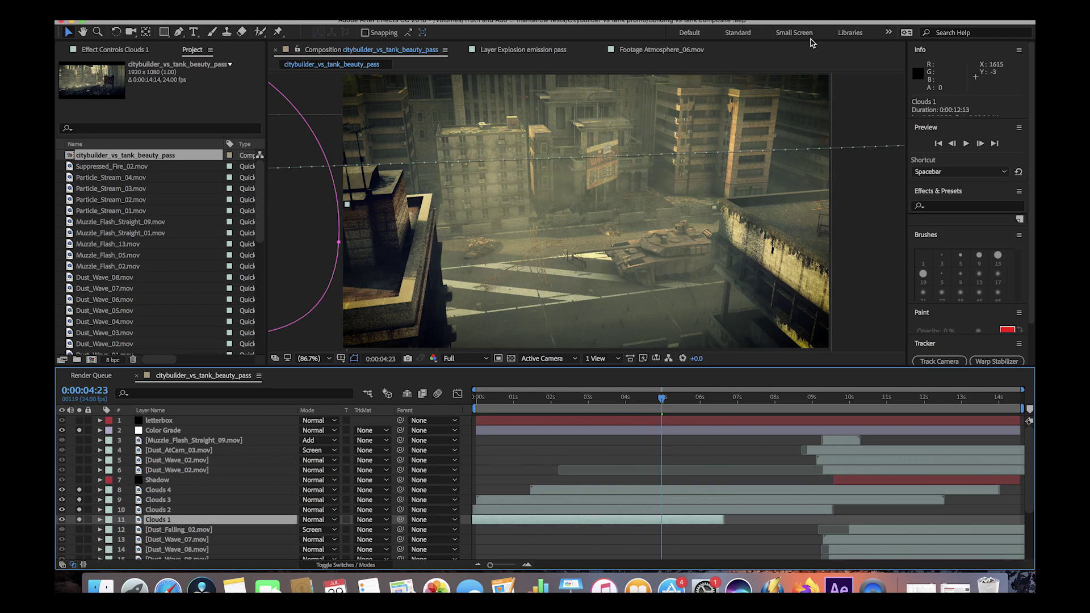
drag(483, 397, 529, 403)
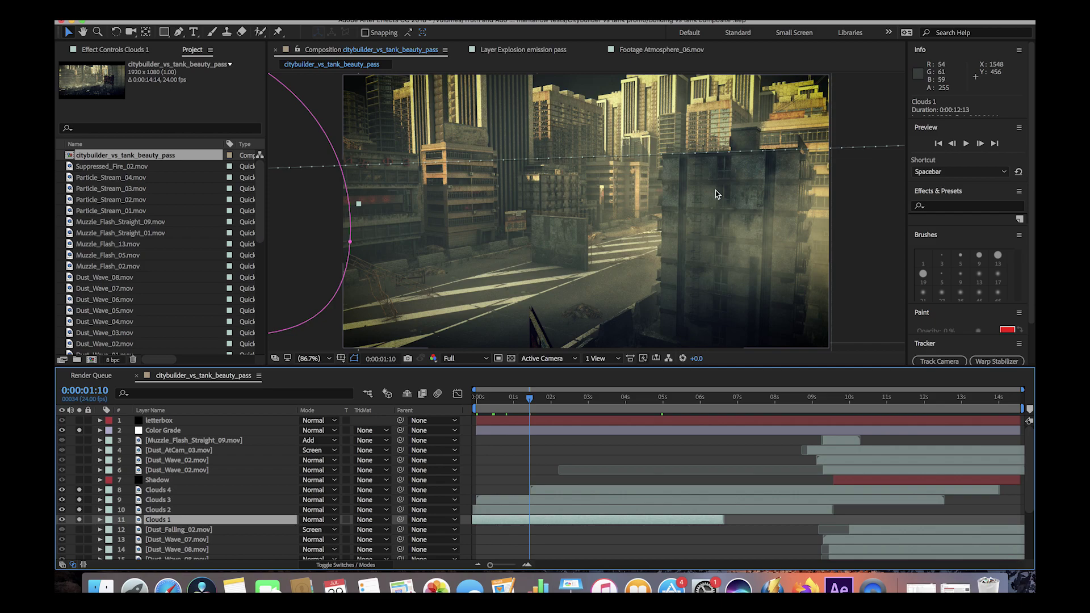
click(80, 500)
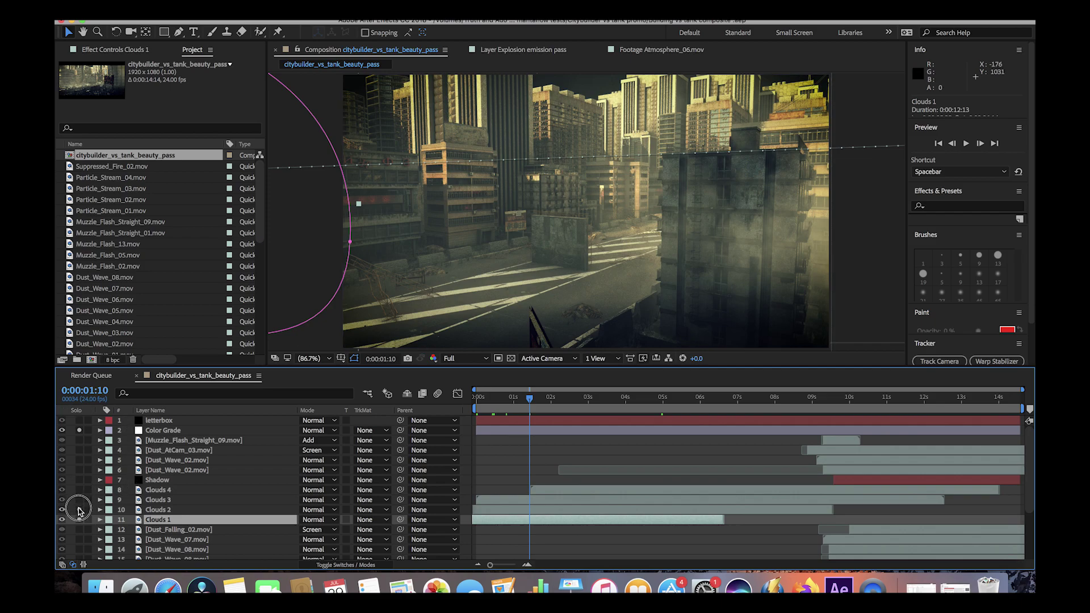
click(79, 489)
- Preview the soloed passes, clouds and color grade from the first frame
click(523, 341)
key(Home)
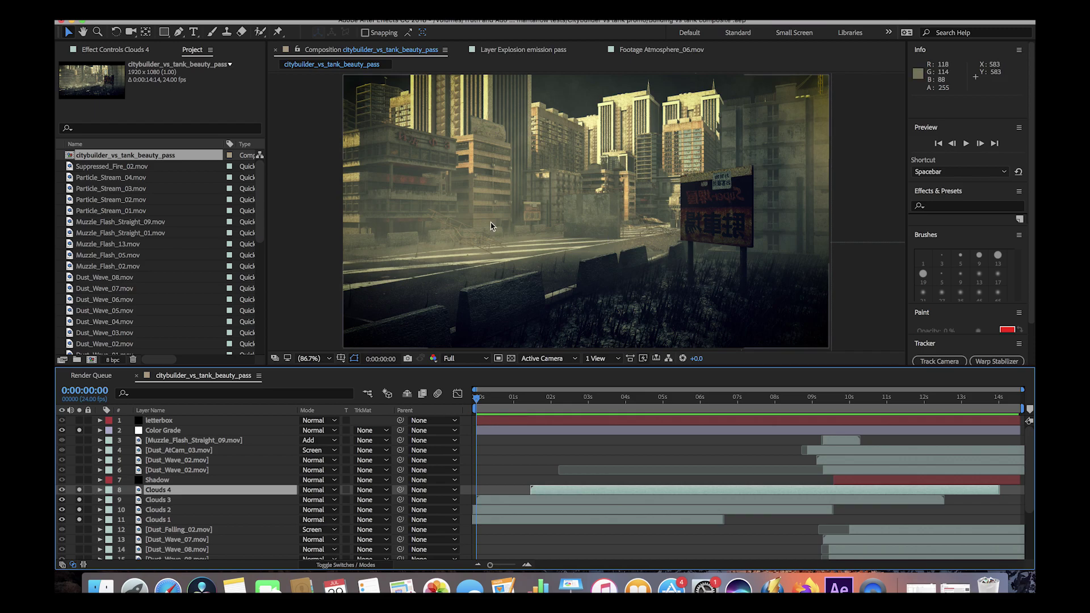
key(space)
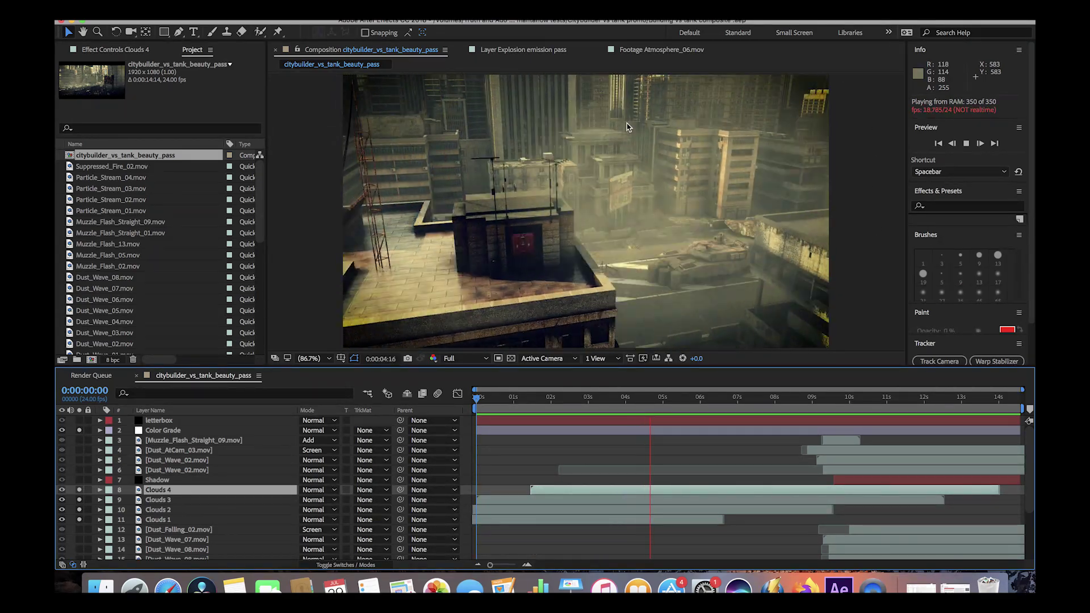
- Stop the preview and add the Explosion Beauty pass to the soloed layers with the playhead at 0:00:09:14
key(space)
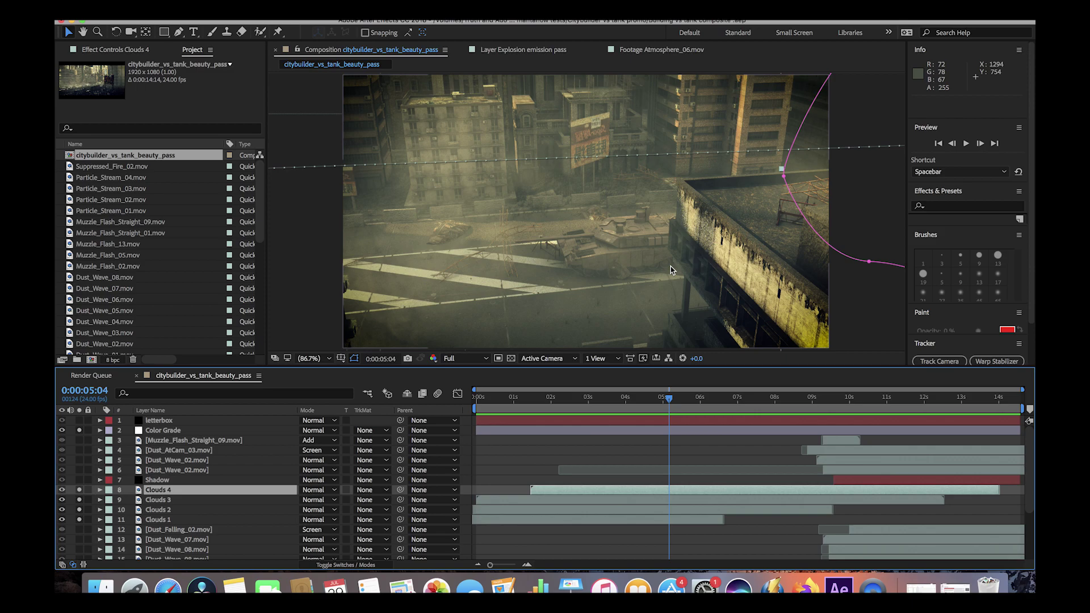
drag(666, 401, 793, 425)
scroll(258, 460, down, 3)
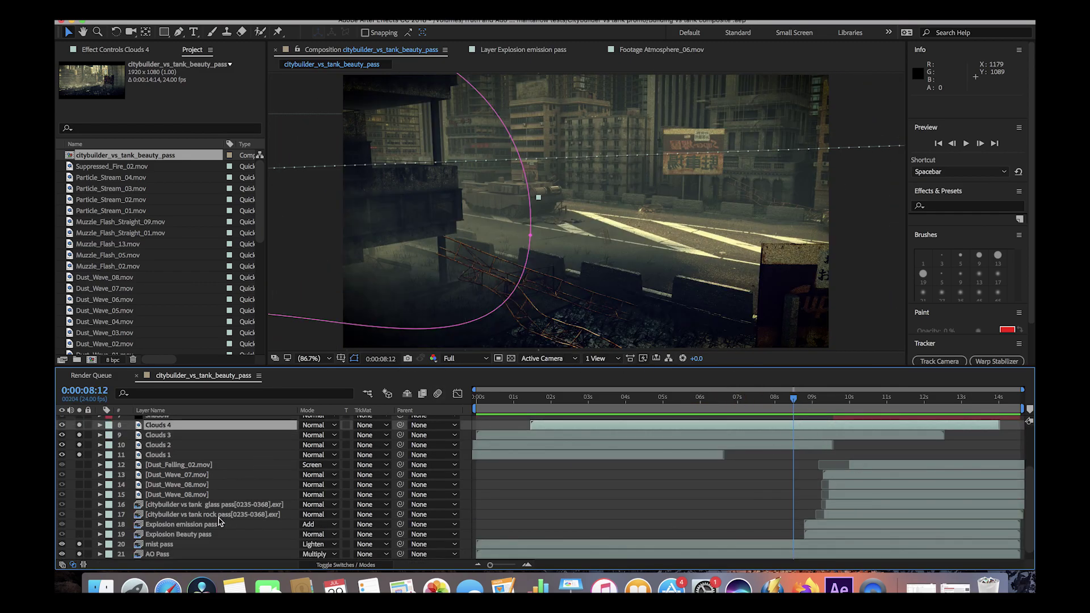
click(162, 535)
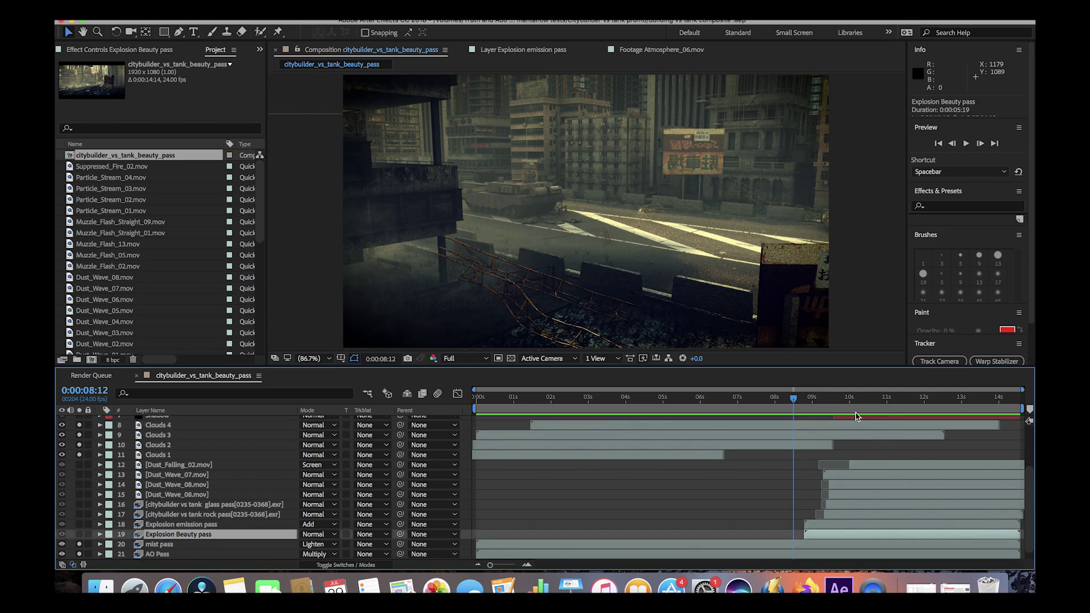
drag(809, 404, 836, 417)
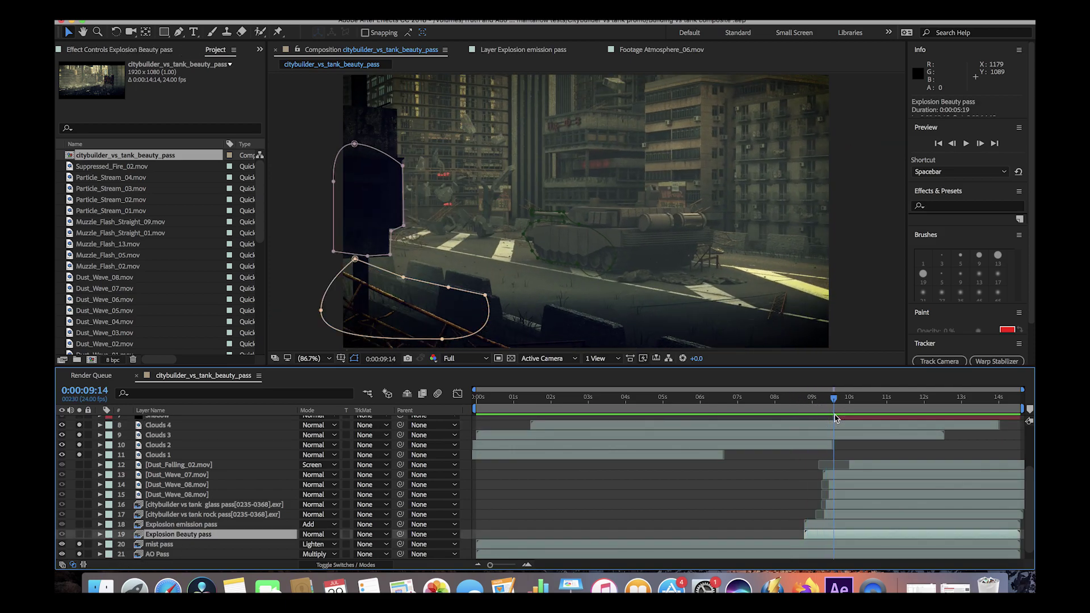
click(79, 535)
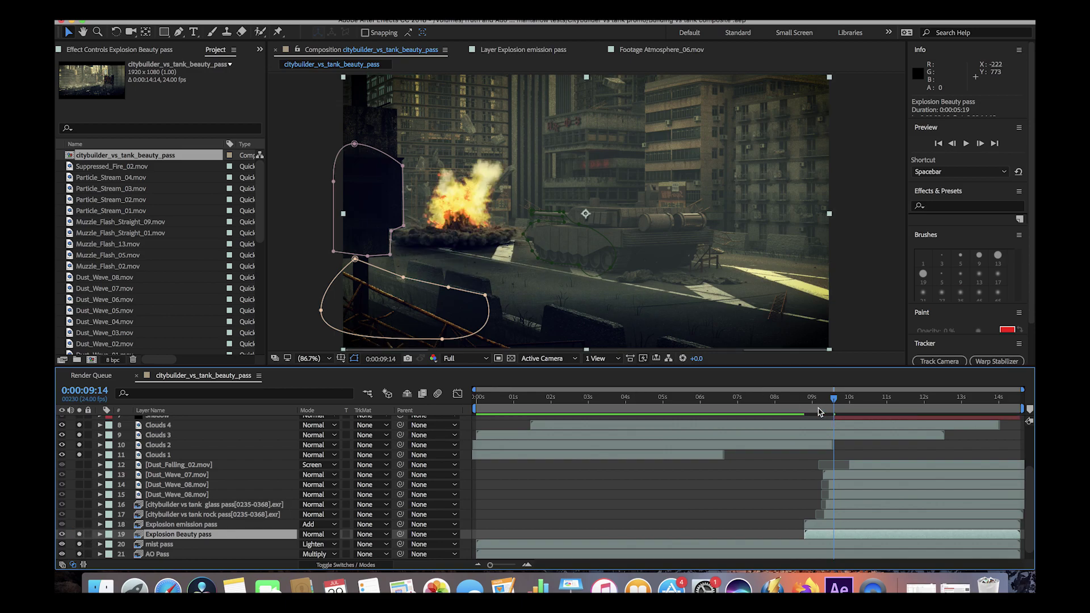
- Inspect the soloed explosion at 0:00:09:18 and 0:00:09:21, and preview it in motion from 0:00:08:15
drag(819, 411, 839, 411)
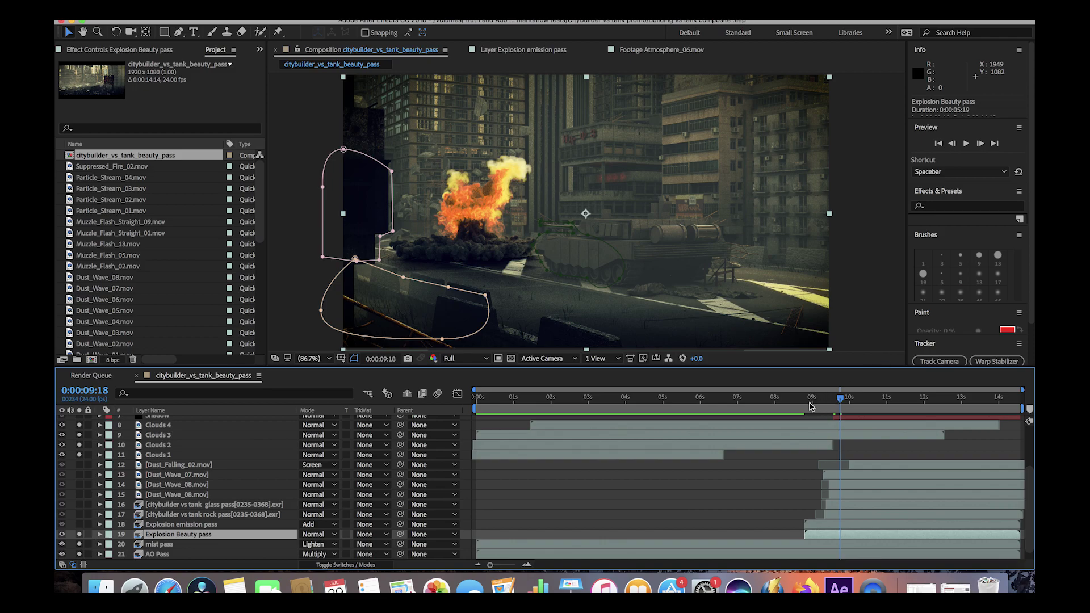
click(844, 411)
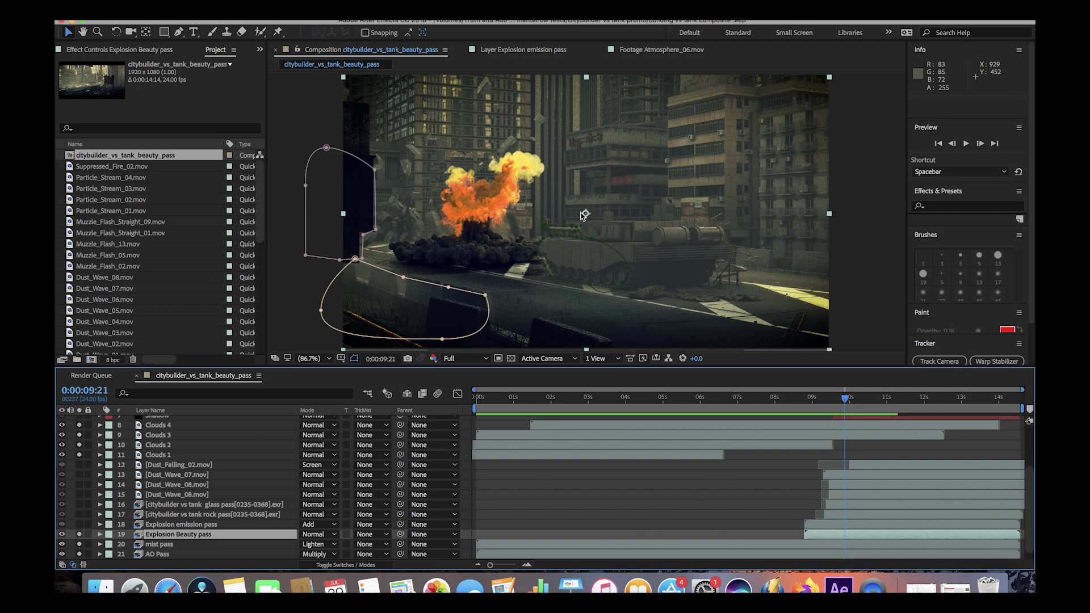
click(798, 403)
key(space)
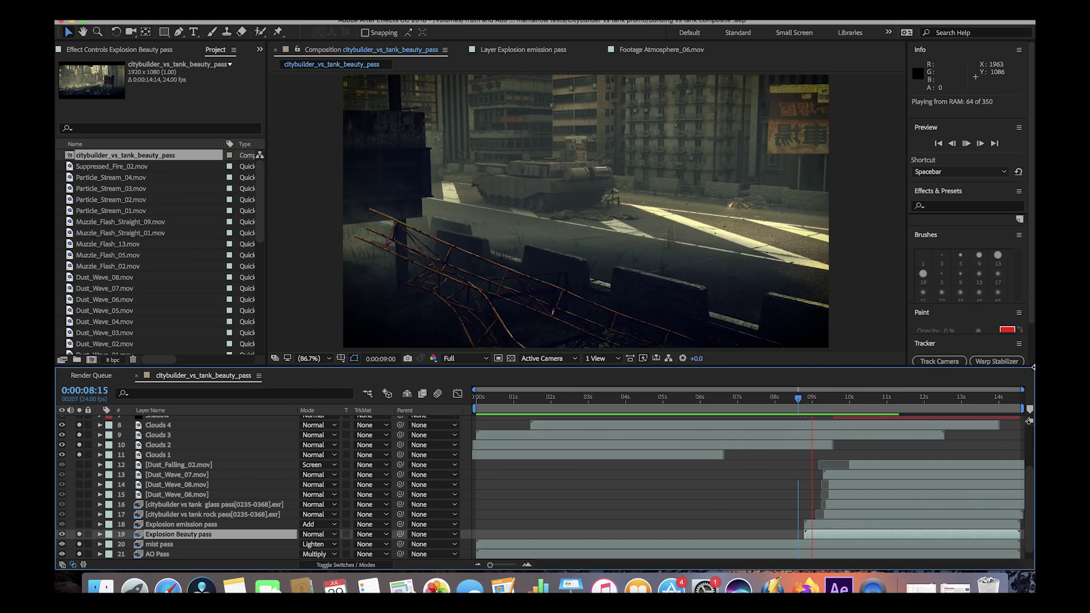
key(space)
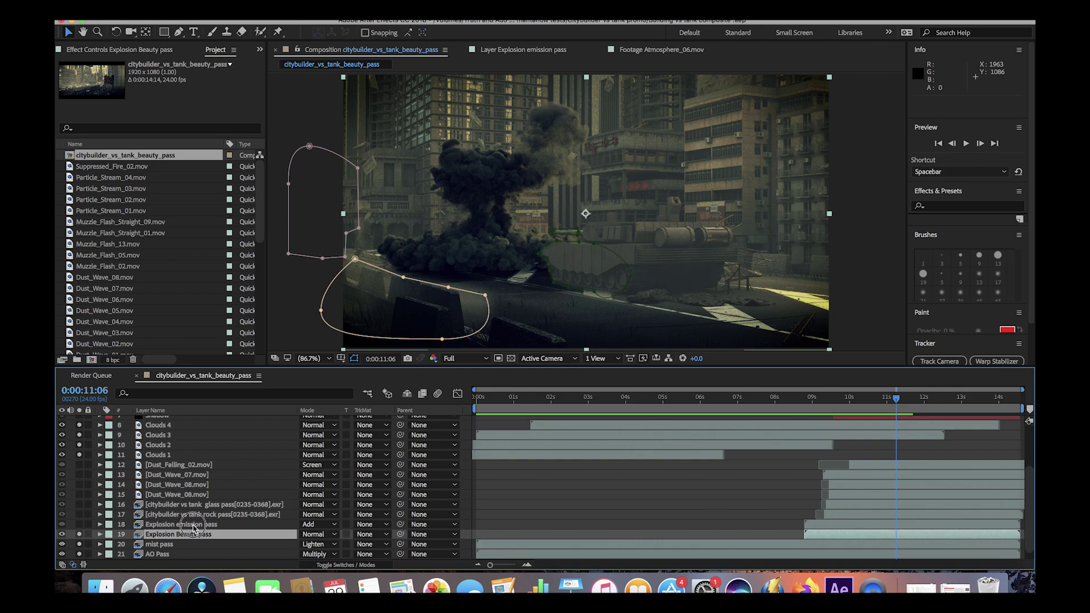
- Compare the explosion with and without the Explosion emission pass at 0:00:09:17 by toggling its solo
click(173, 525)
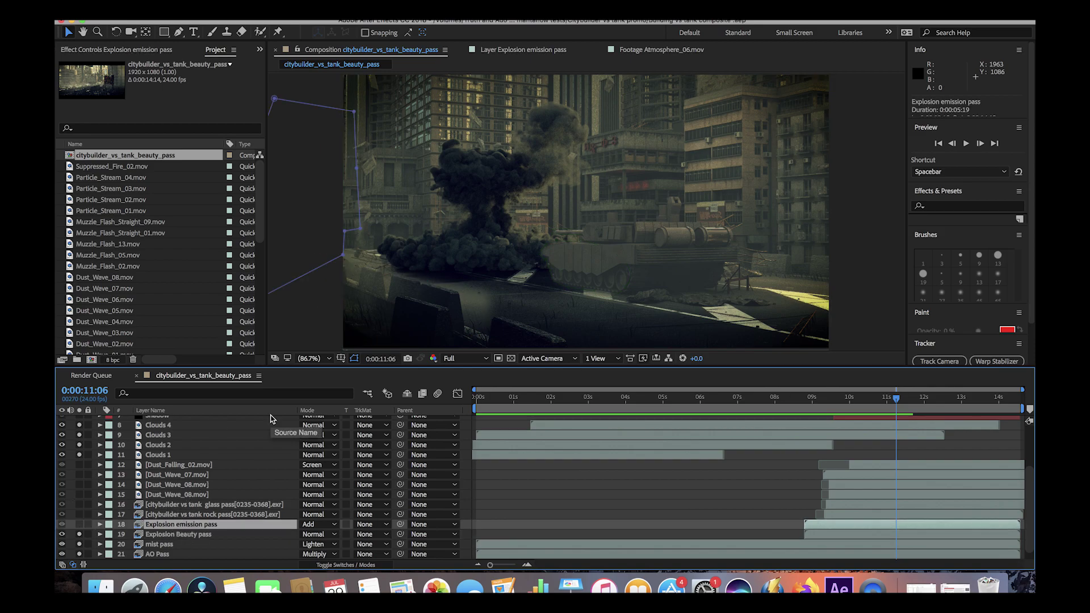
click(839, 397)
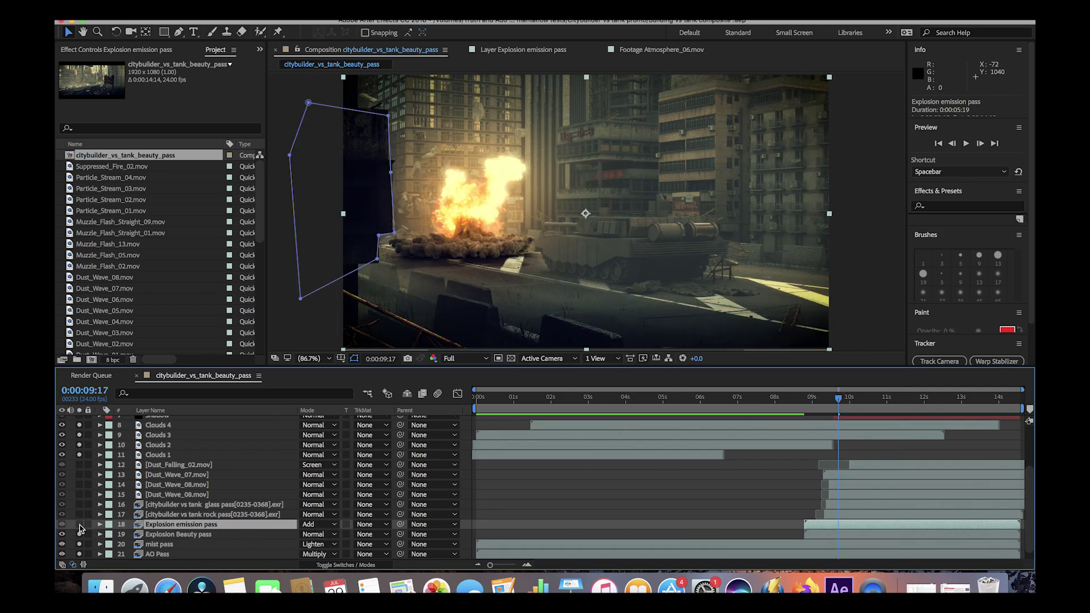
click(80, 525)
click(80, 524)
- Remove the disabled Hue/Saturation effect from the Explosion Beauty pass and take the Explosion emission pass out of solo
click(184, 535)
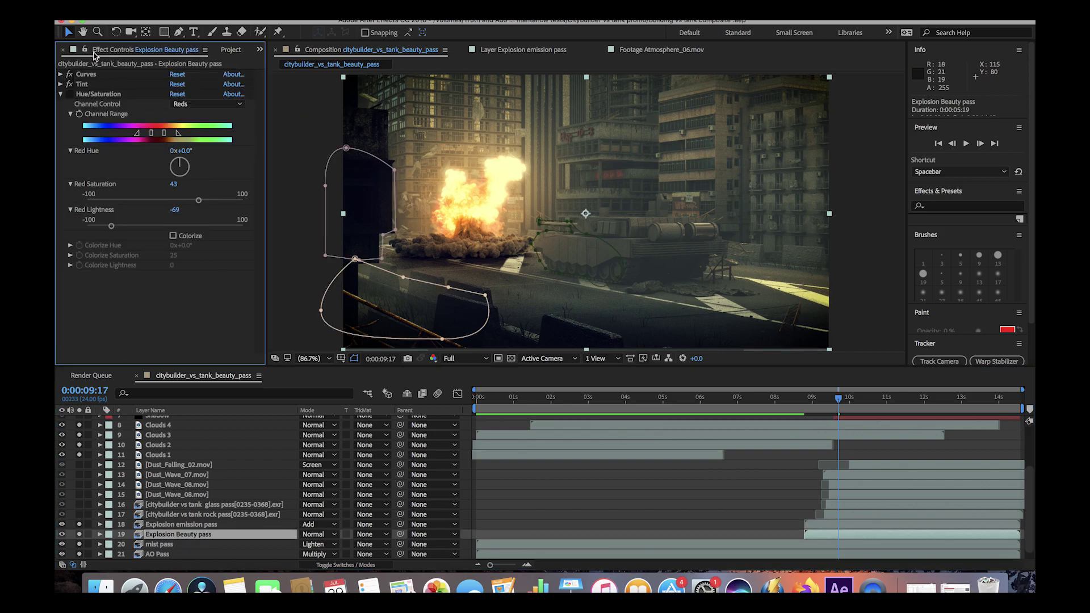
click(59, 93)
click(170, 524)
click(170, 535)
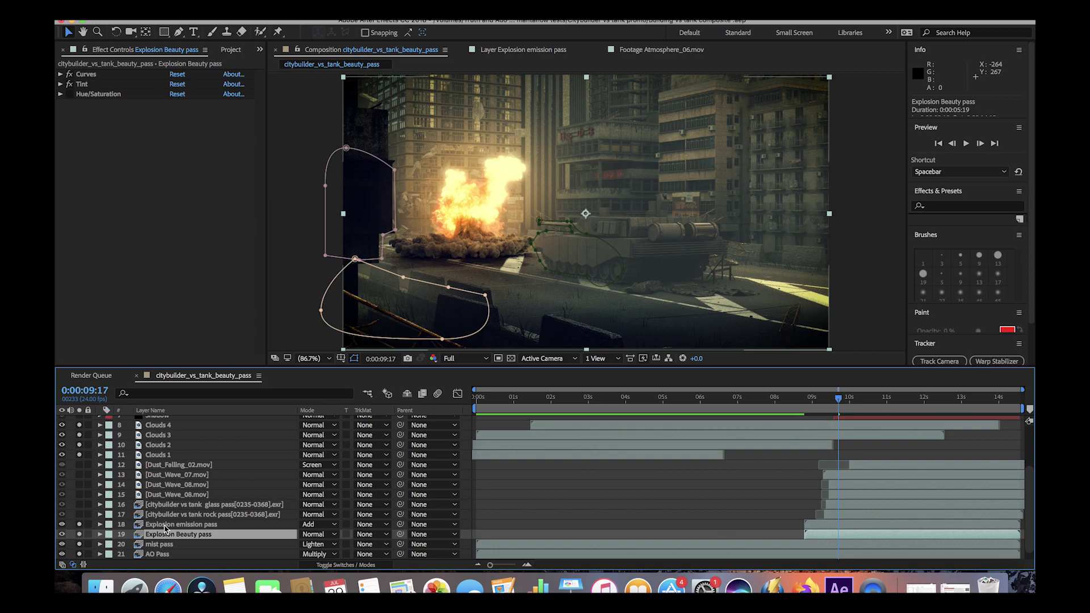
click(163, 525)
click(165, 534)
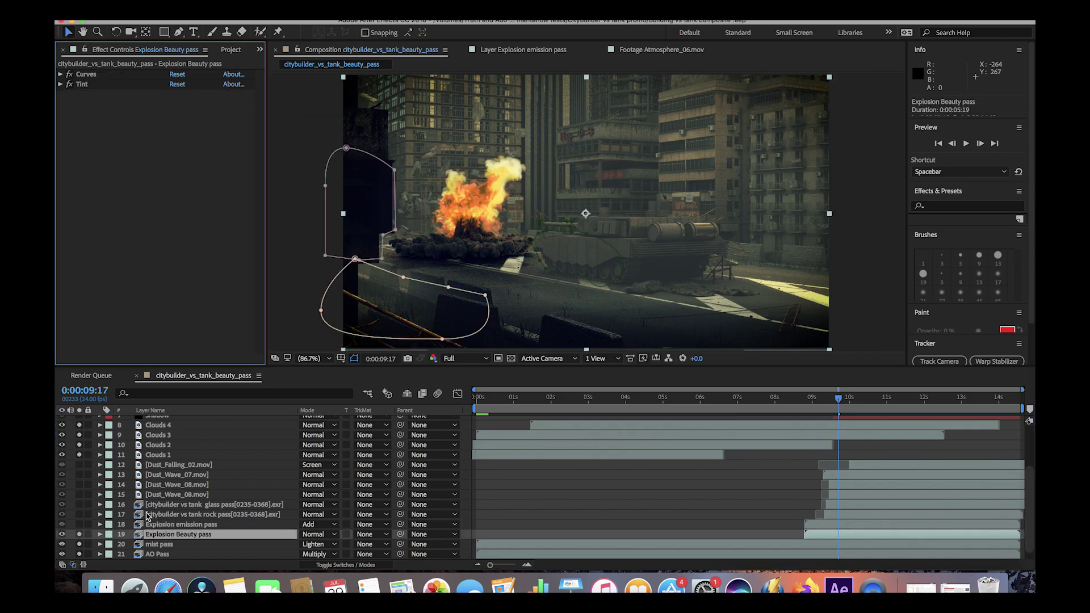
click(164, 525)
click(163, 536)
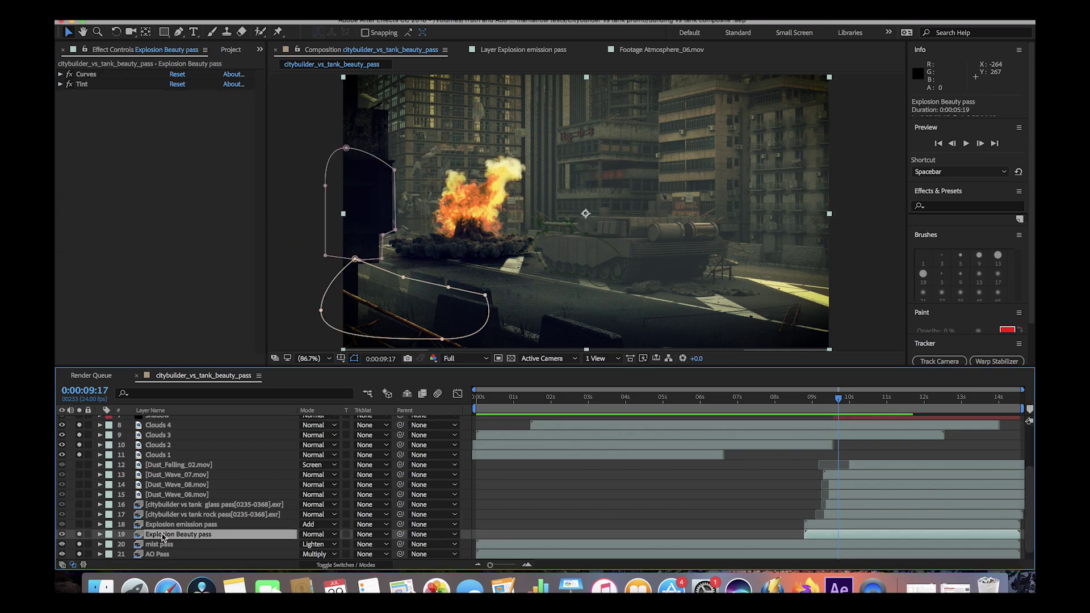
- Expand the Explosion Beauty pass's Curves effect and compare the smoke with the effect off and on
click(79, 76)
click(60, 74)
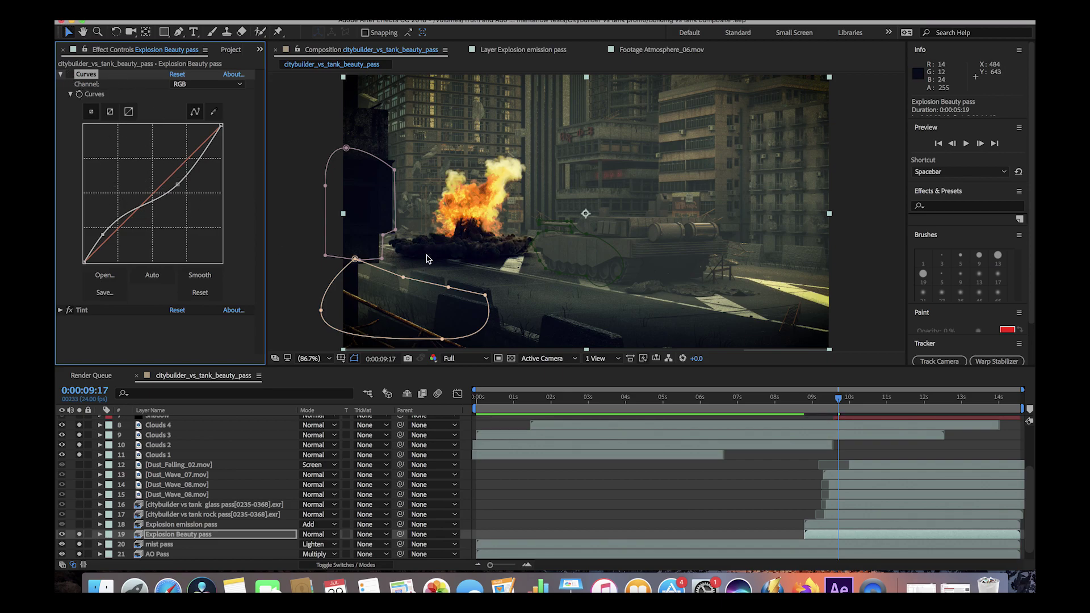
key(ctrl+Up)
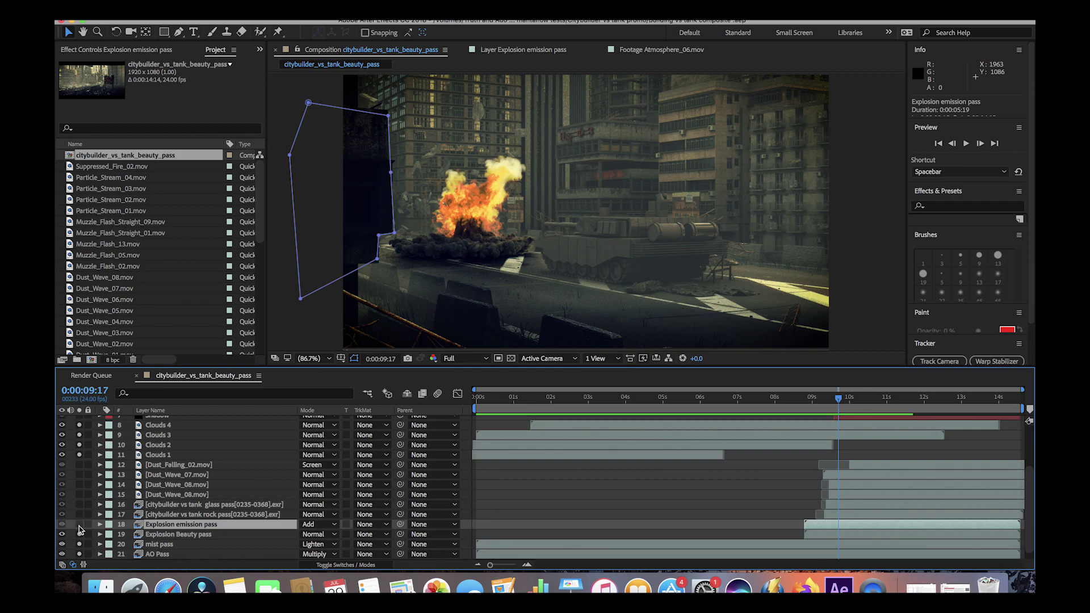
key(ctrl+Down)
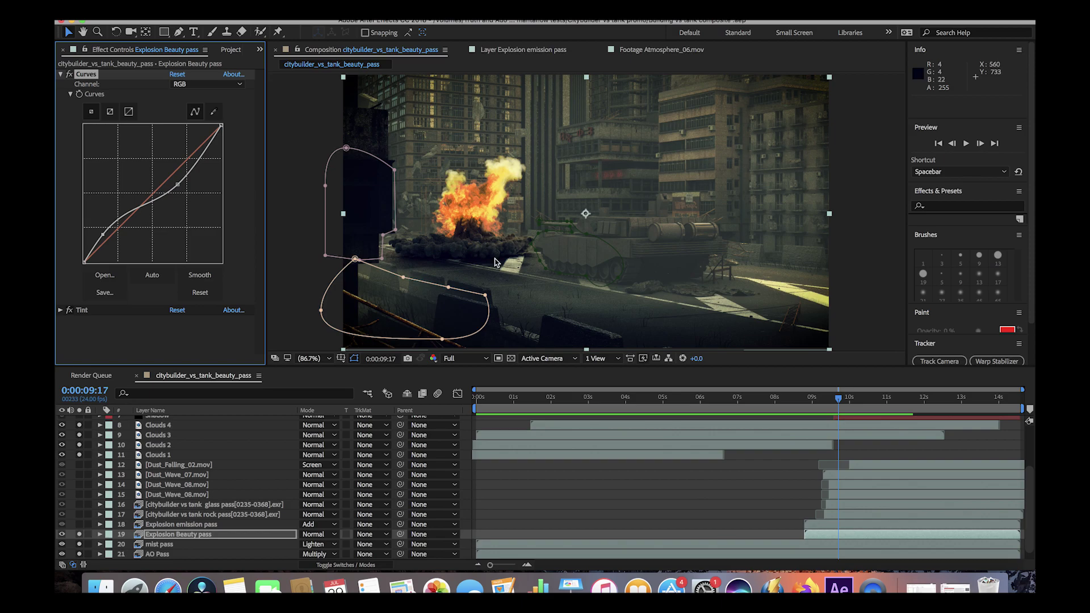
- Expand the Explosion Beauty pass's Tint effect and toggle it to compare the smoke with and without the tint
click(60, 310)
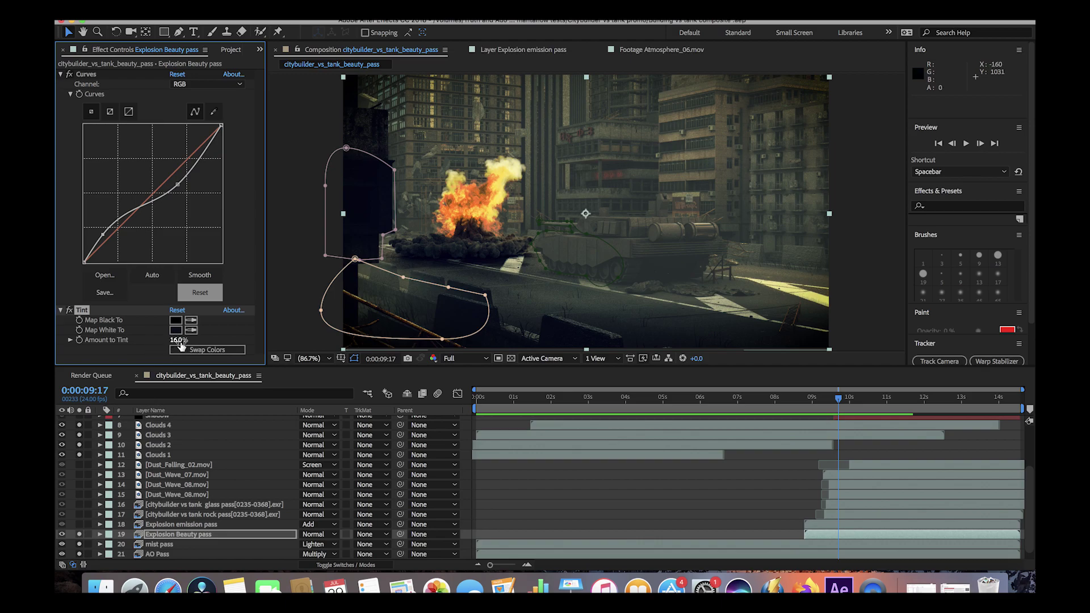
click(72, 311)
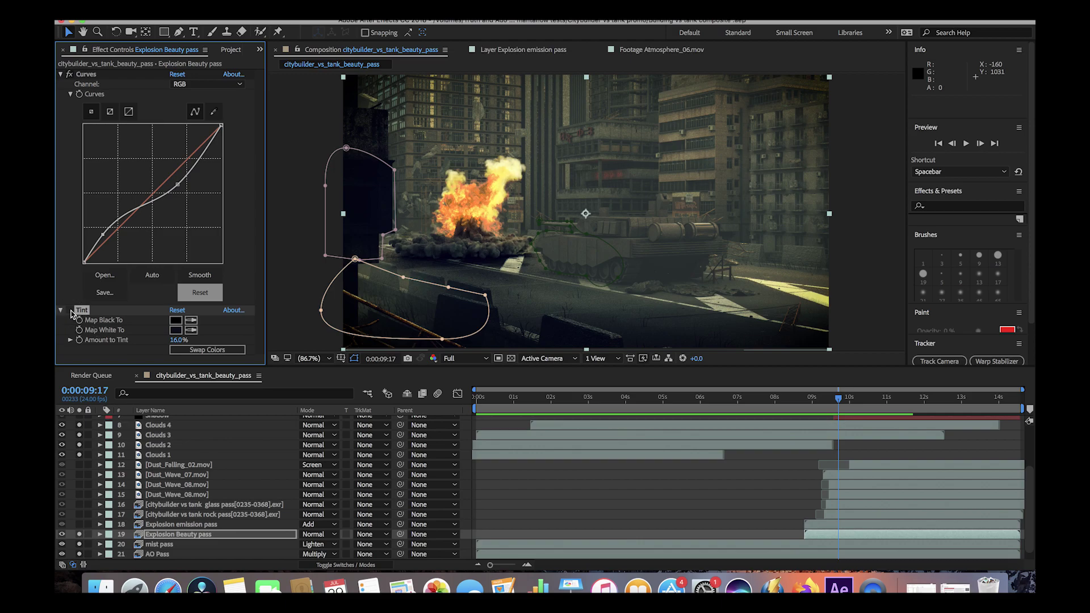
click(72, 311)
click(72, 311)
click(72, 311)
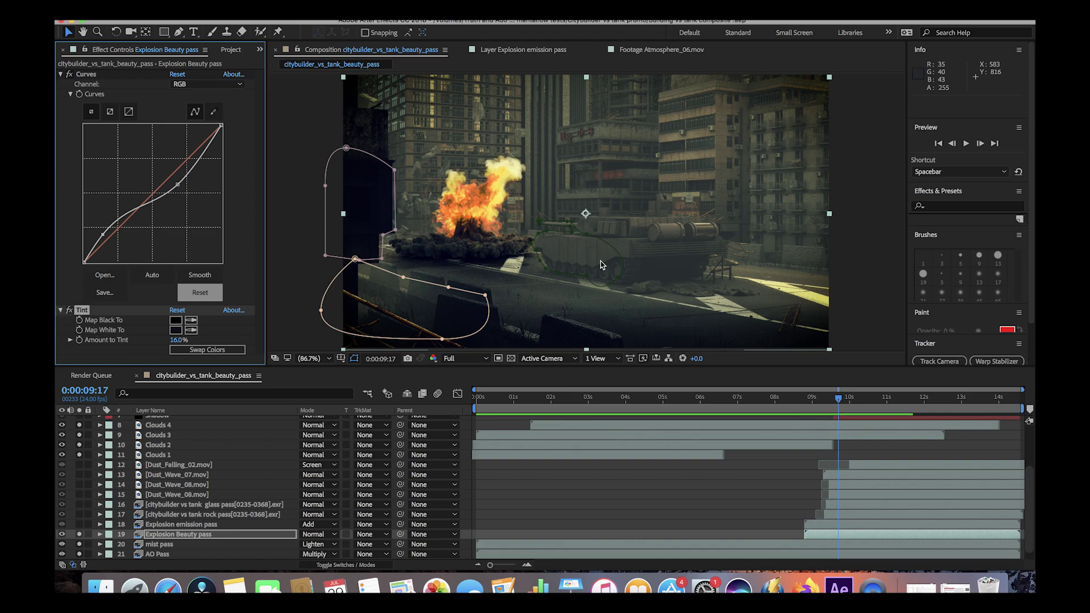
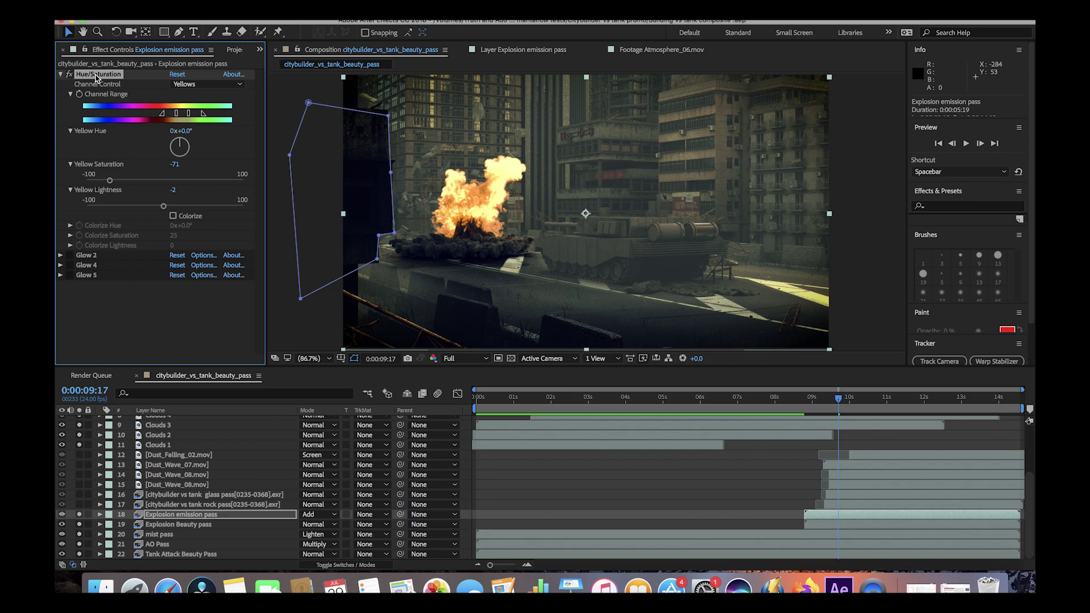
- Keep the Explosion emission pass's Hue/Saturation channel on Yellows and enable its Glow 2, Glow 4 and Glow 5 effects
click(182, 84)
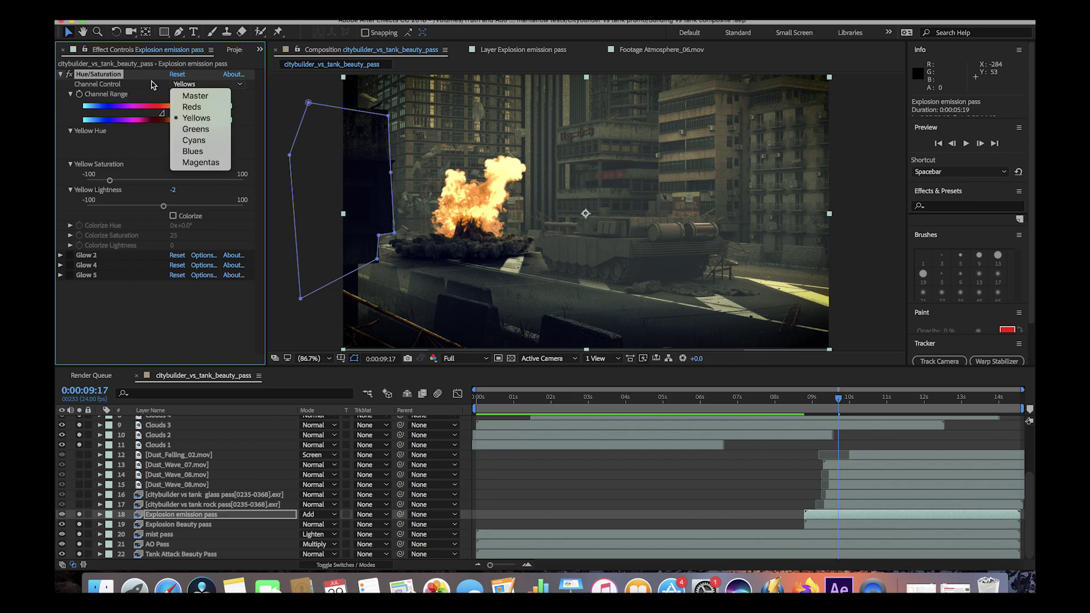
click(203, 120)
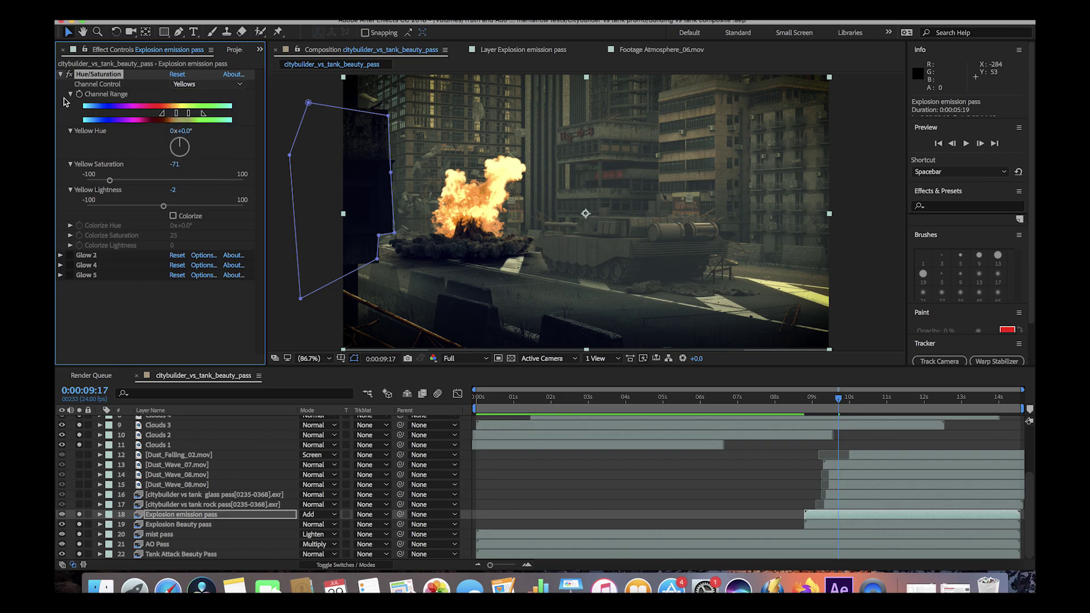
click(61, 74)
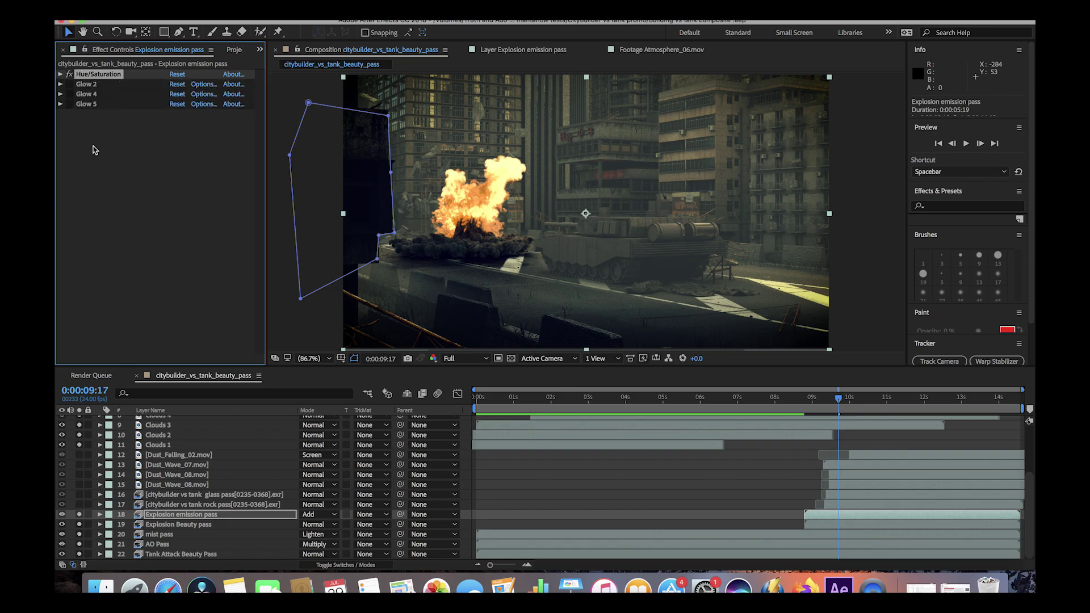
click(69, 94)
click(69, 104)
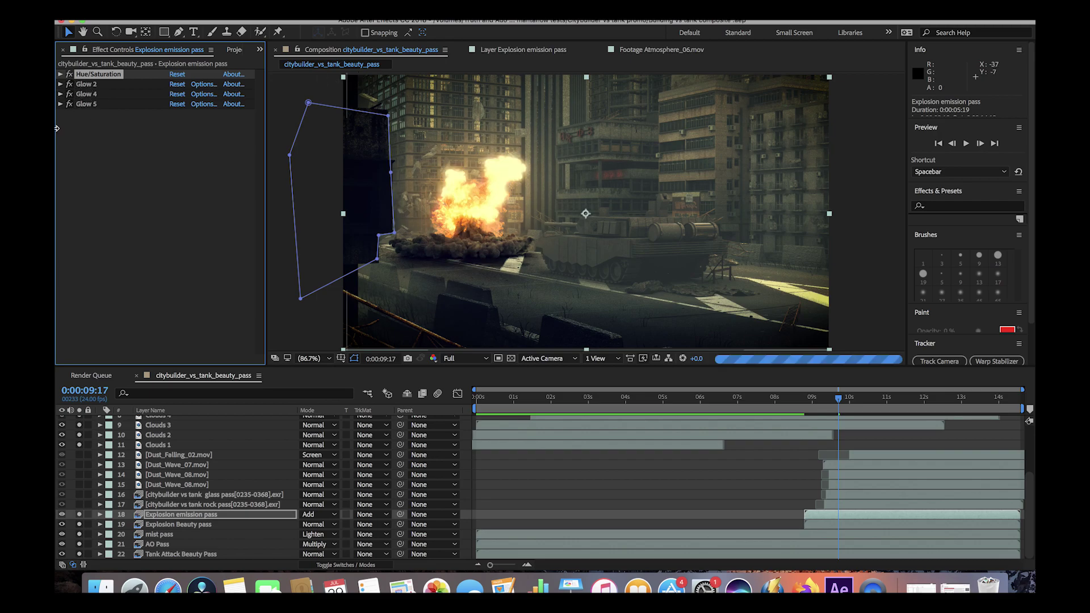
- Review the Glow 2 and Glow 4 settings of the Explosion emission pass, undoing the last effect toggle
click(60, 84)
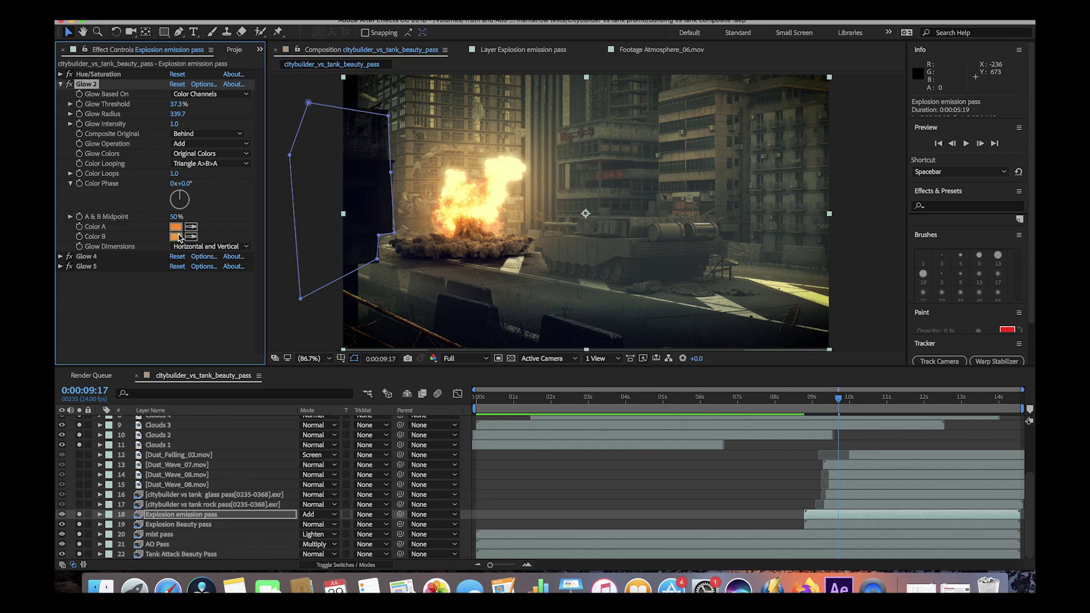
click(60, 256)
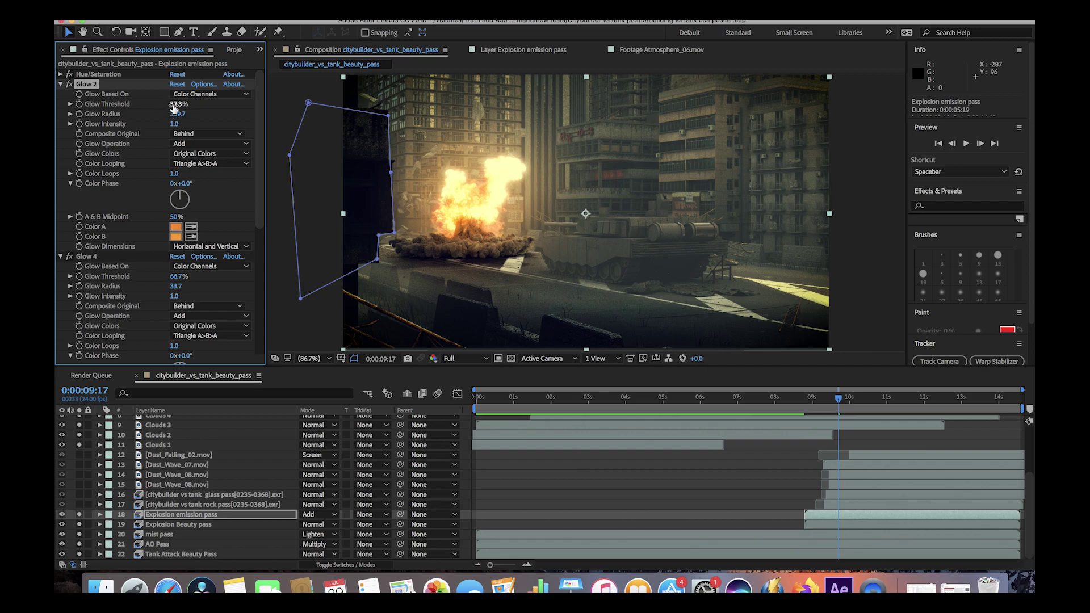
key(super+z)
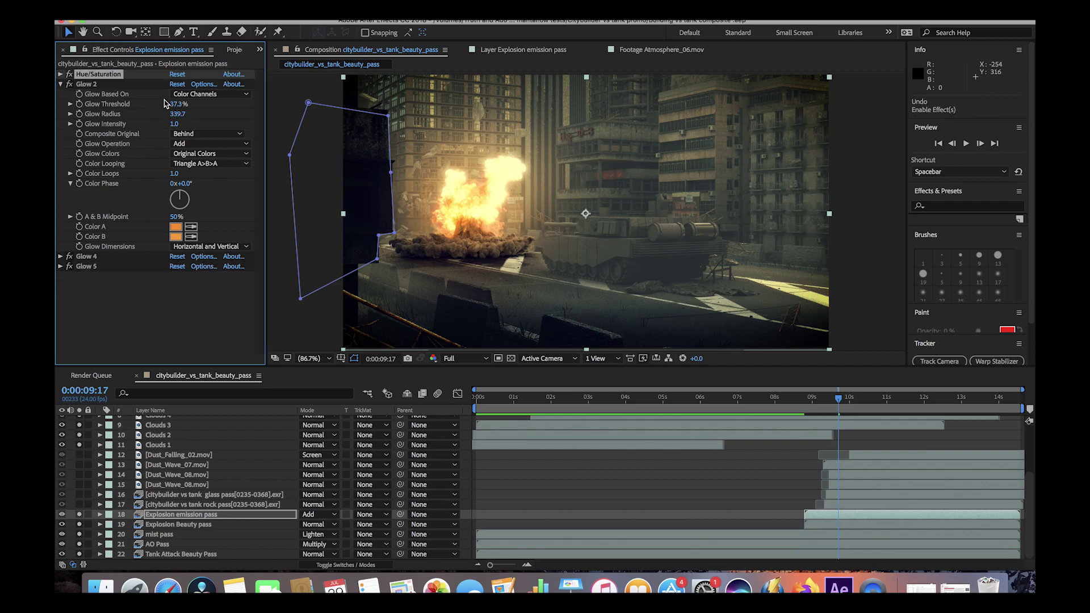
click(85, 84)
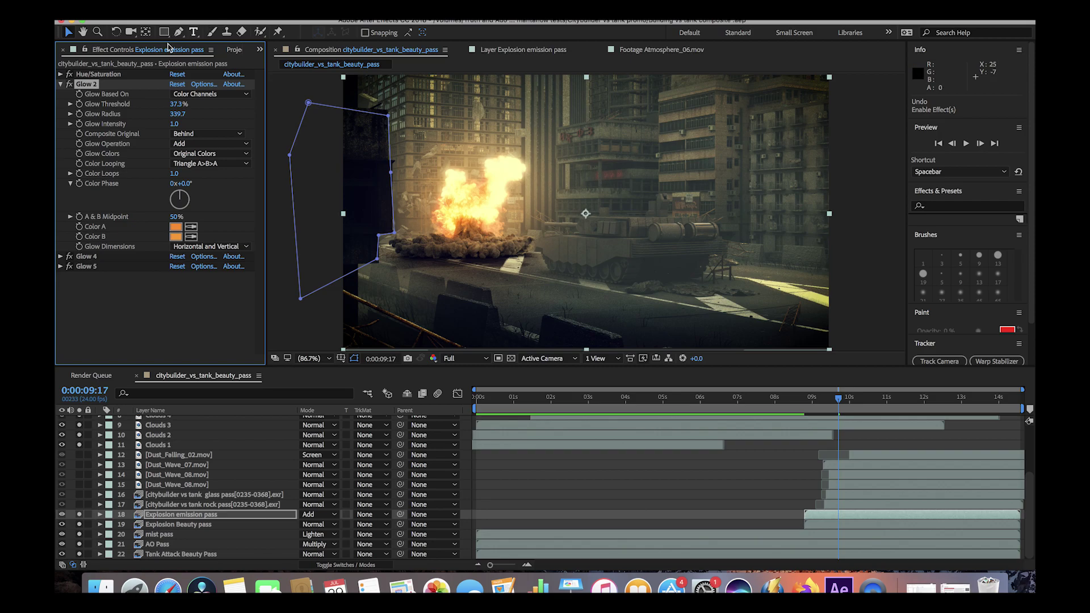
click(60, 84)
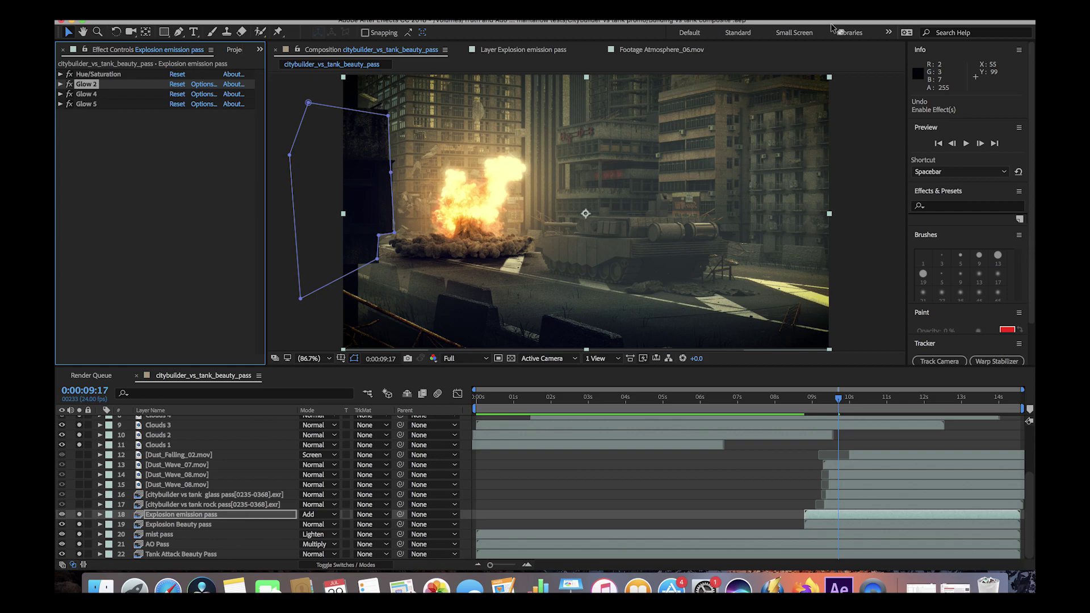
- Solo the citybuilder vs tank rock and glass passes in place of both explosion passes and preview them from 0:00:08:16
click(267, 505)
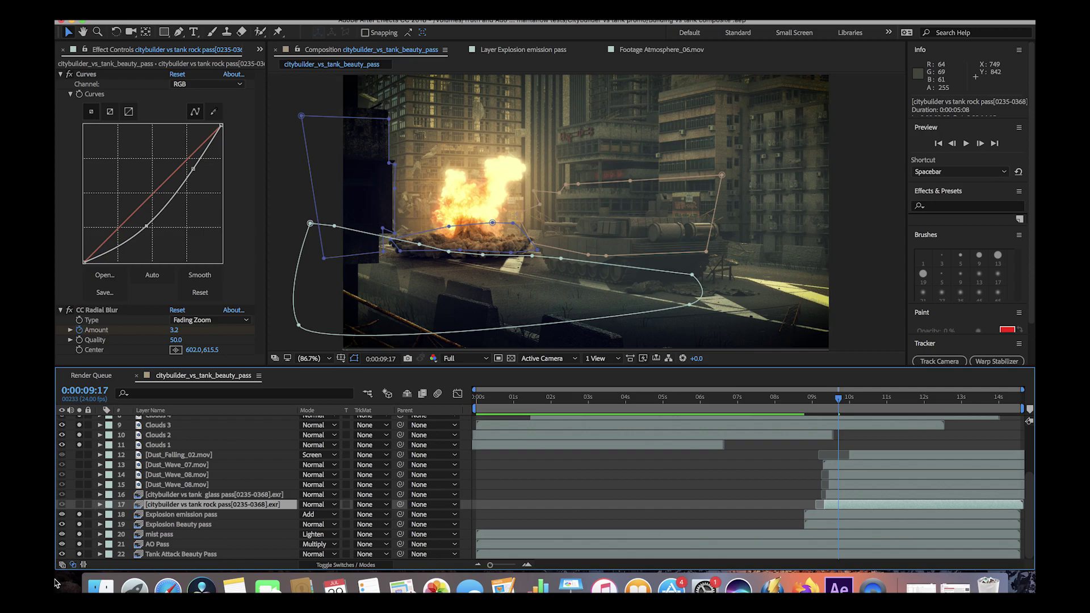
click(201, 494)
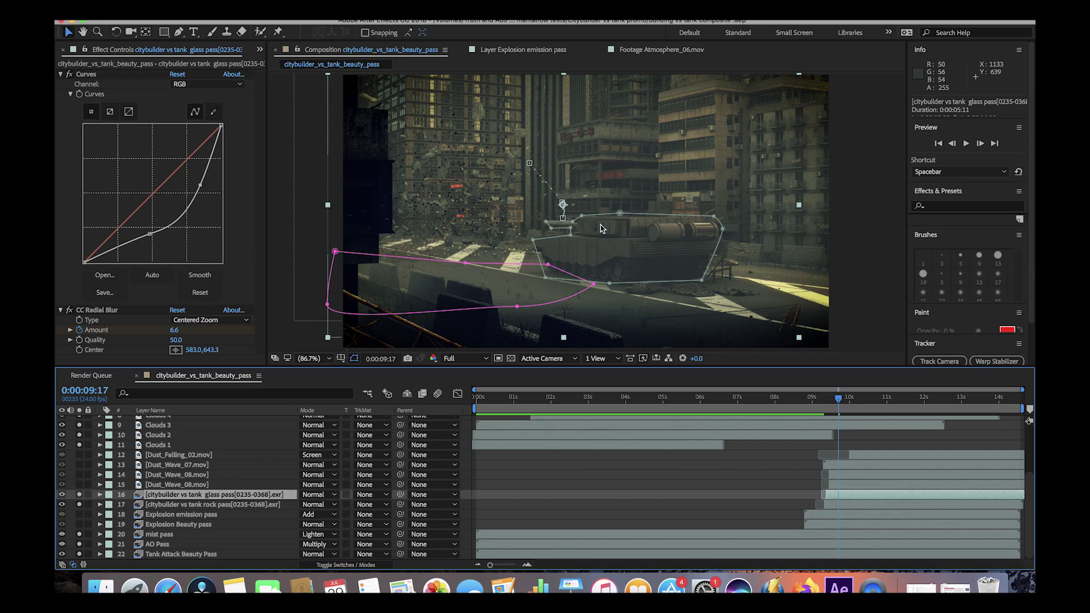
click(800, 397)
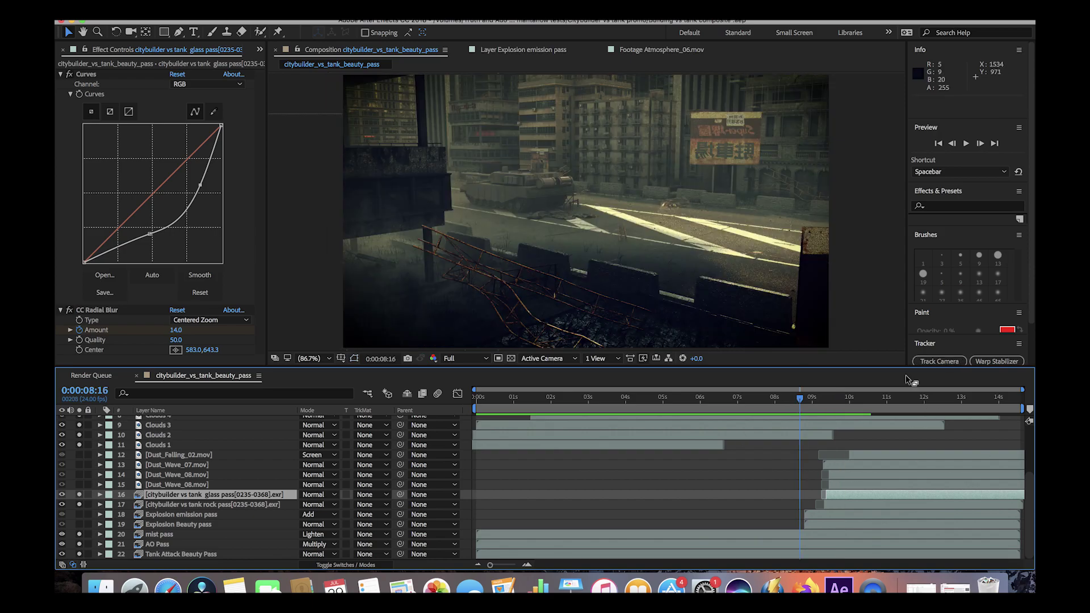
key(space)
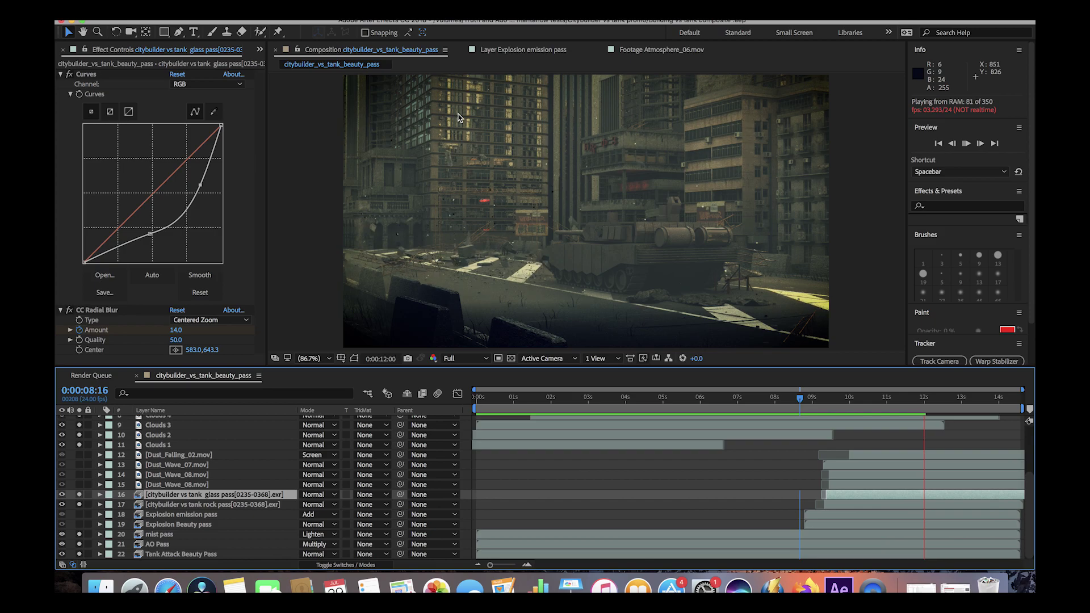
- Stop the preview at 0:00:09:22 and solo the Explosion emission and Explosion Beauty passes together with the debris passes
key(space)
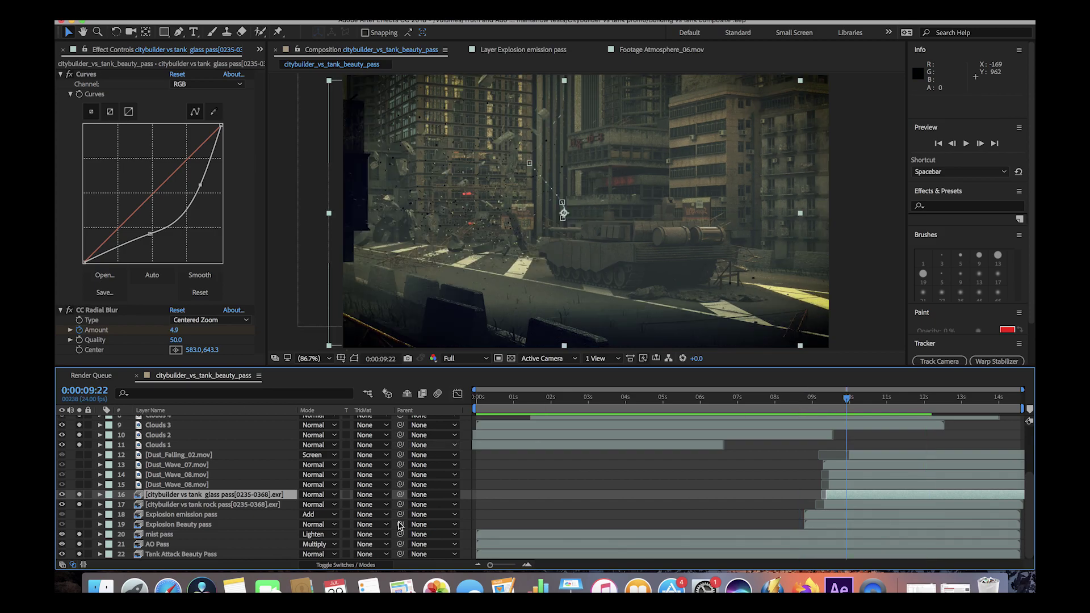
drag(80, 515, 80, 526)
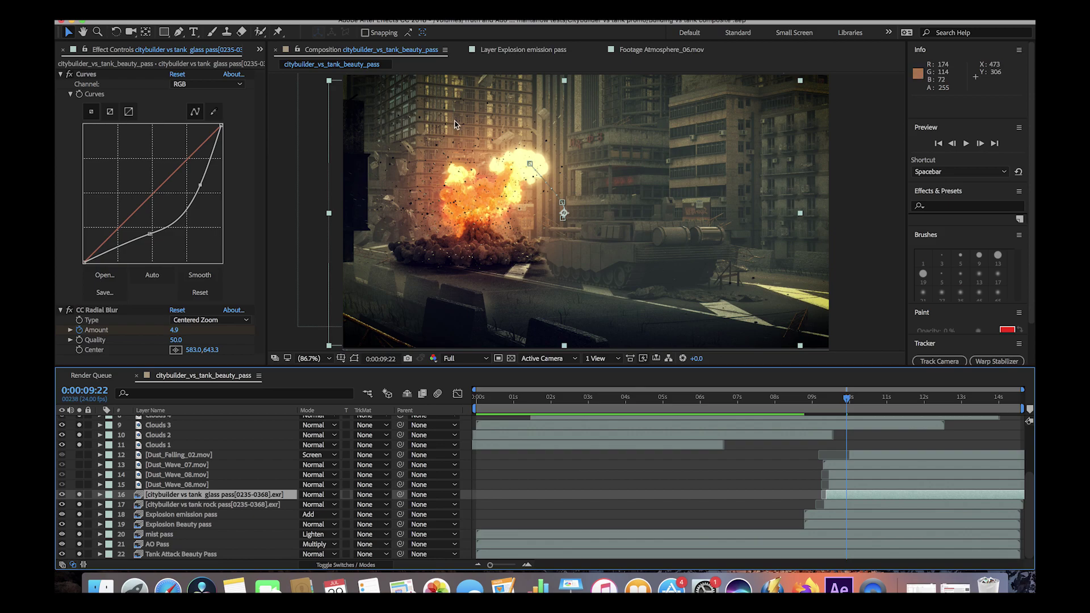
- Review the Curves and CC Radial Blur settings of the citybuilder vs tank rock pass and glass pass
click(196, 504)
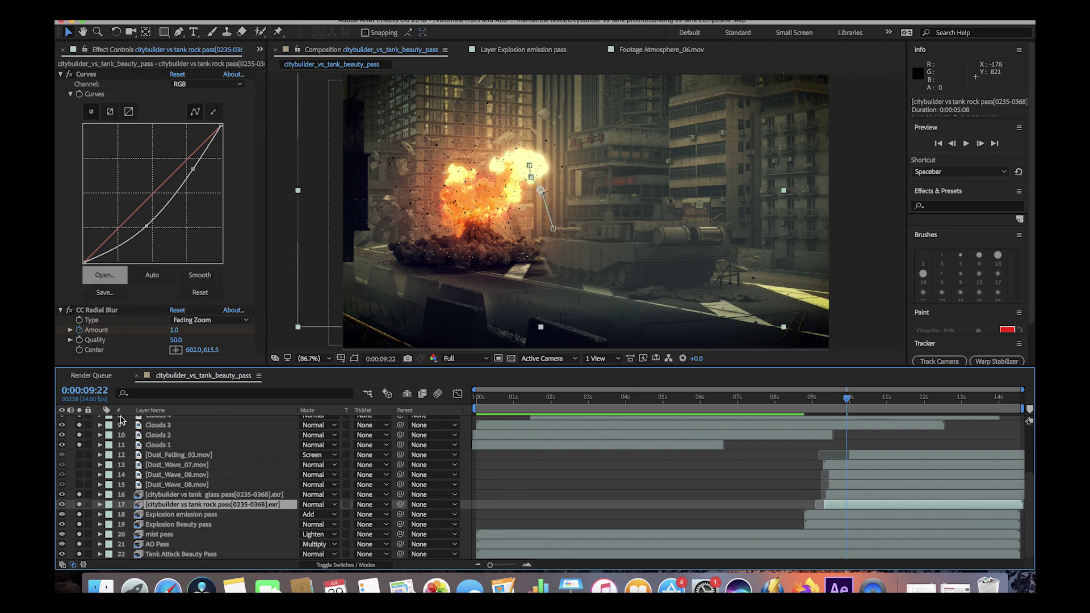
click(59, 74)
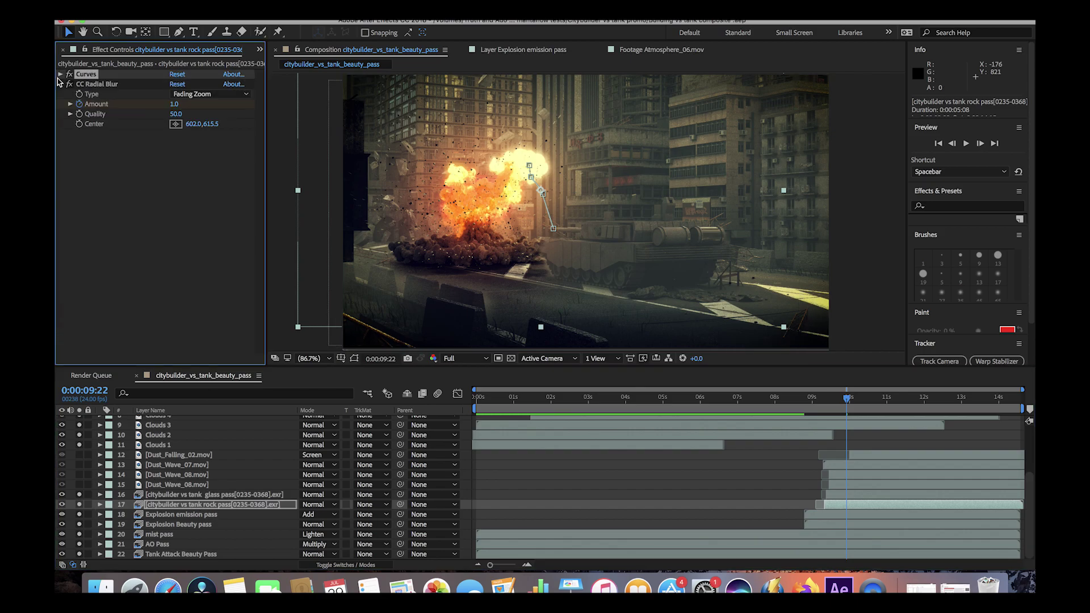
click(59, 74)
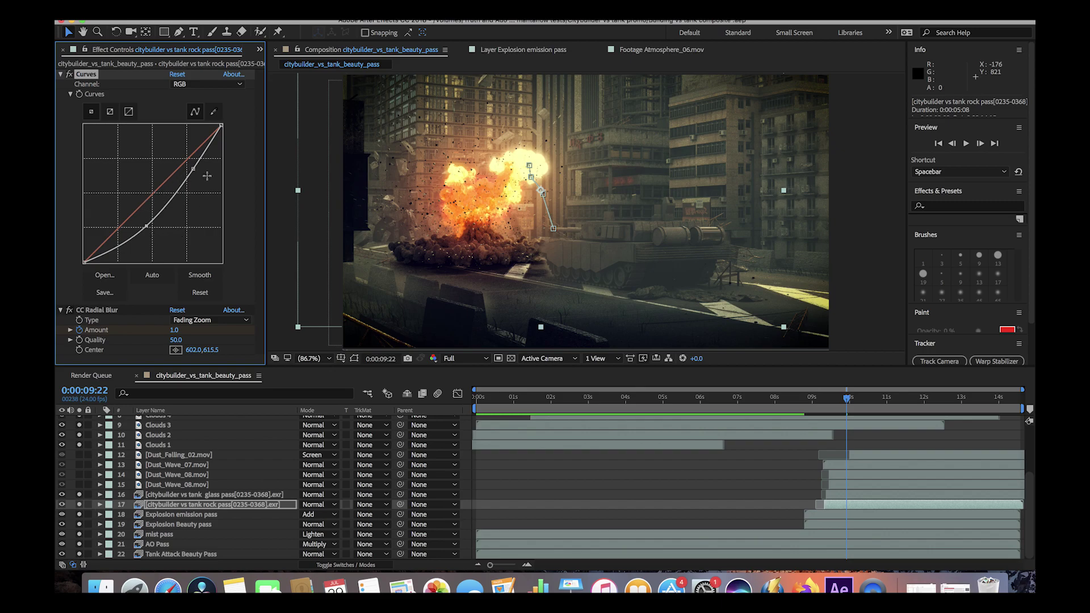
key(Down)
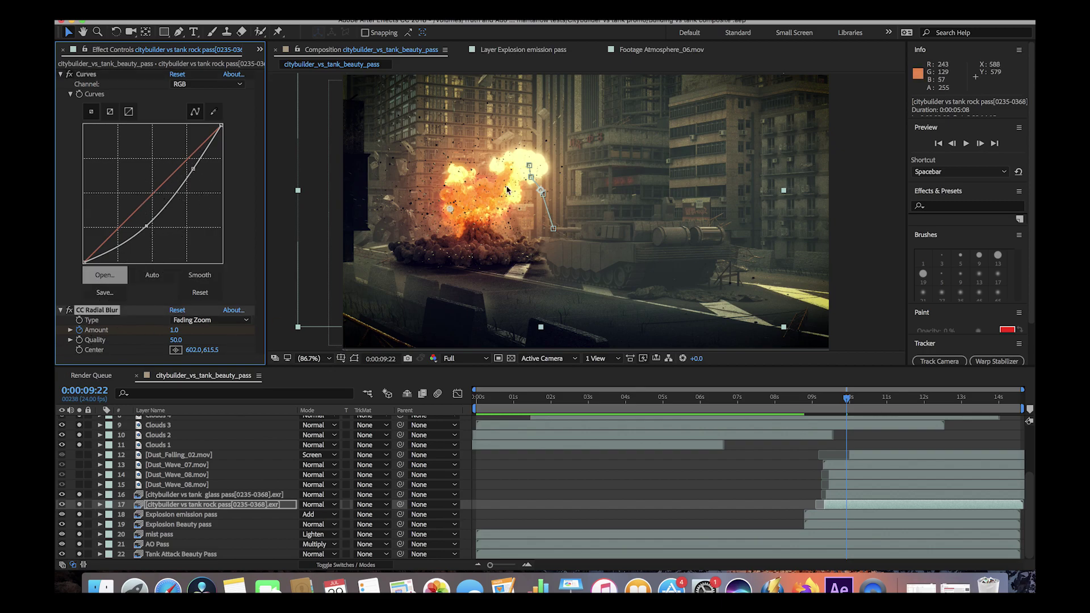
click(207, 494)
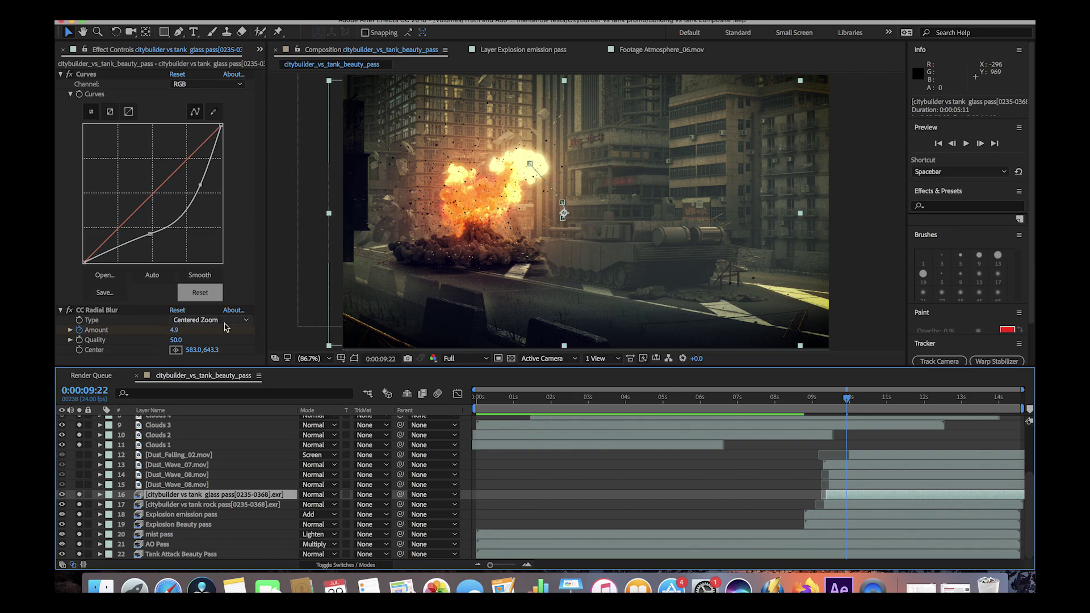
- Toggle the solo of the rock and glass passes to compare the explosion with and without debris, leaving both soloed
click(216, 515)
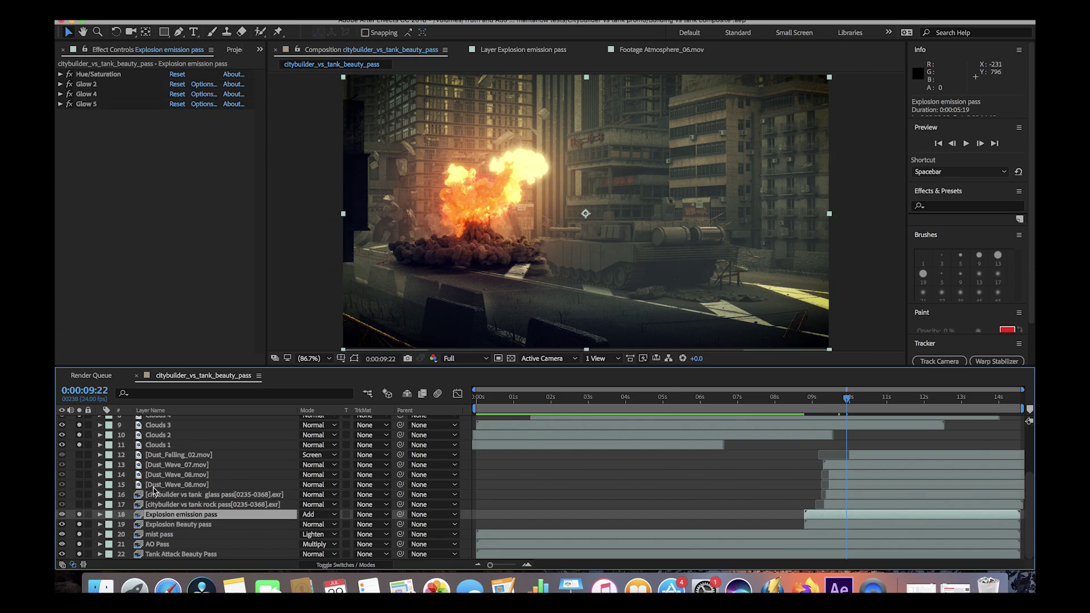
click(184, 505)
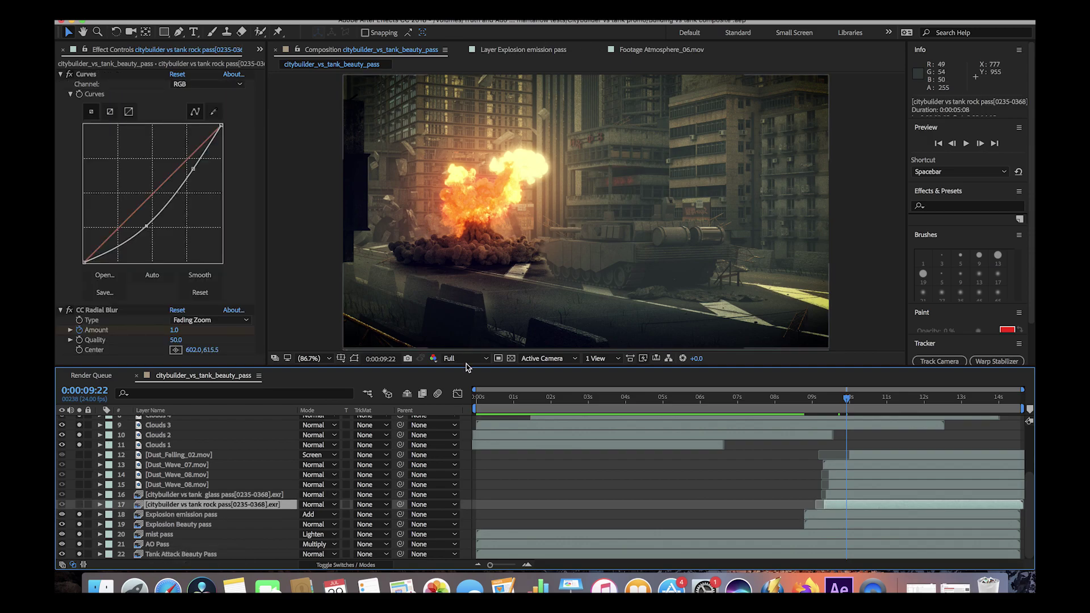
click(79, 505)
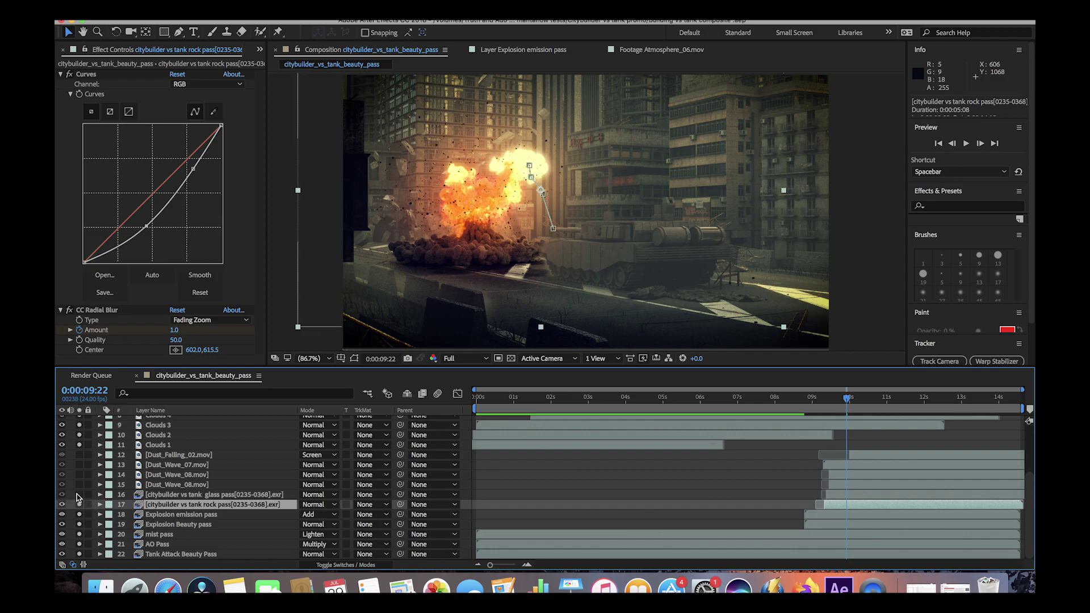
click(79, 496)
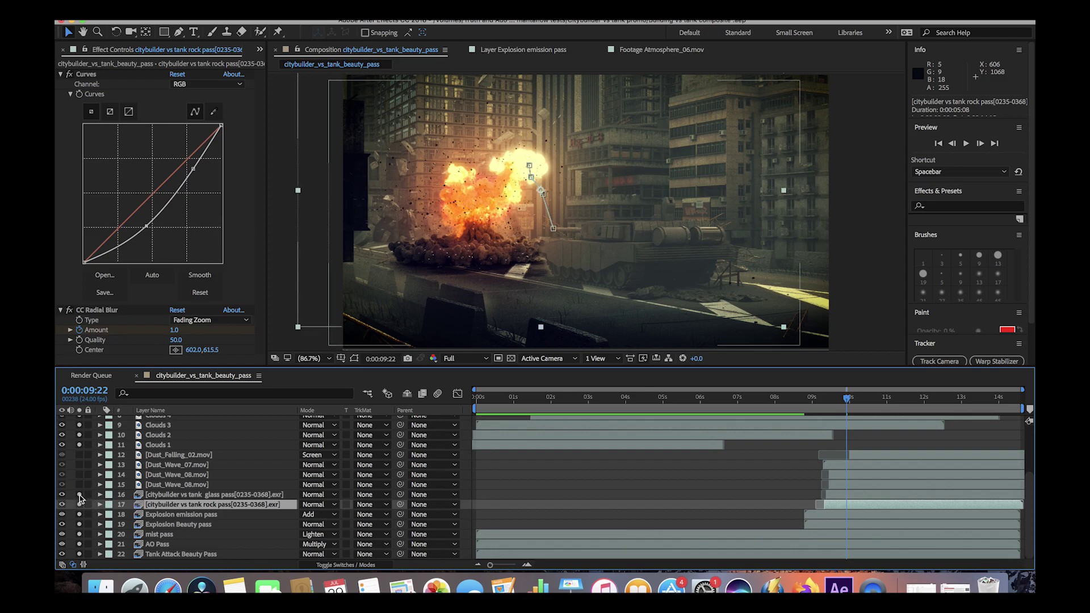
click(79, 496)
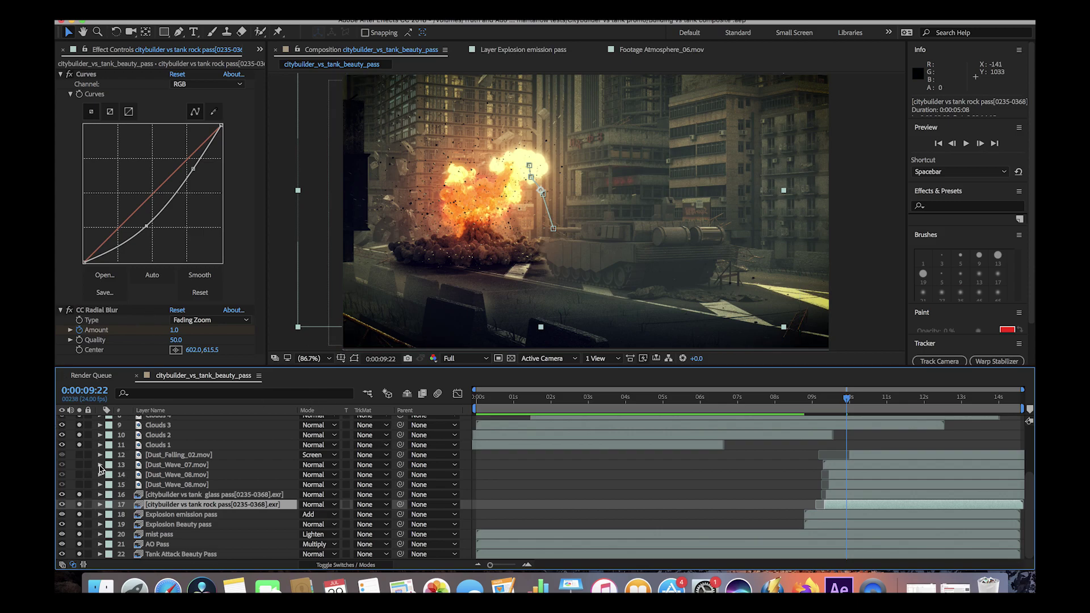
- Solo both Dust_Wave_08 layers, Dust_Wave_07 and Dust_Falling_02 to add dust around the base of the explosion
click(171, 486)
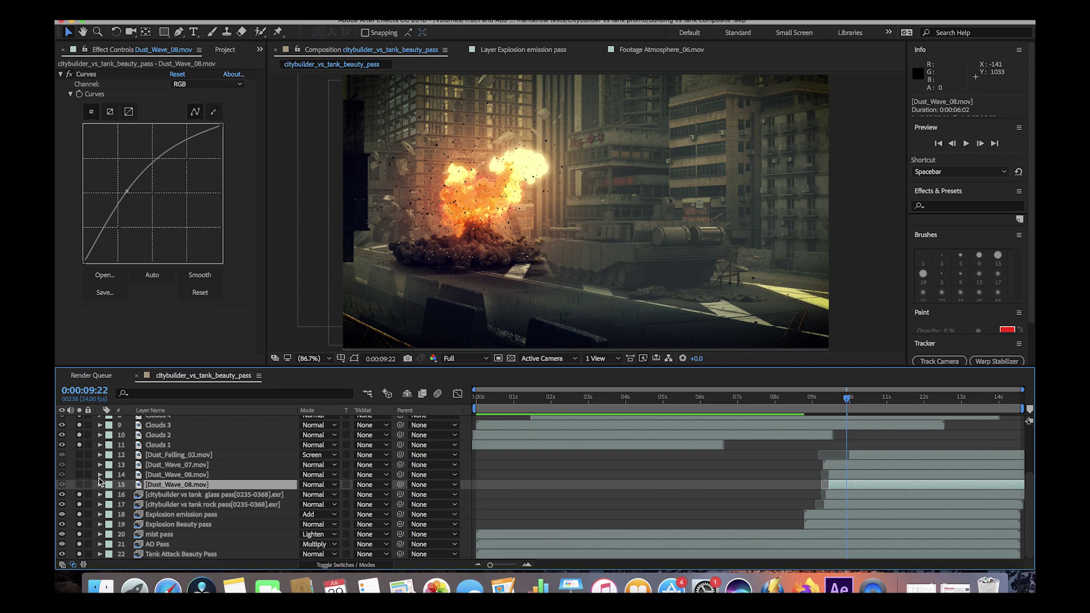
click(79, 485)
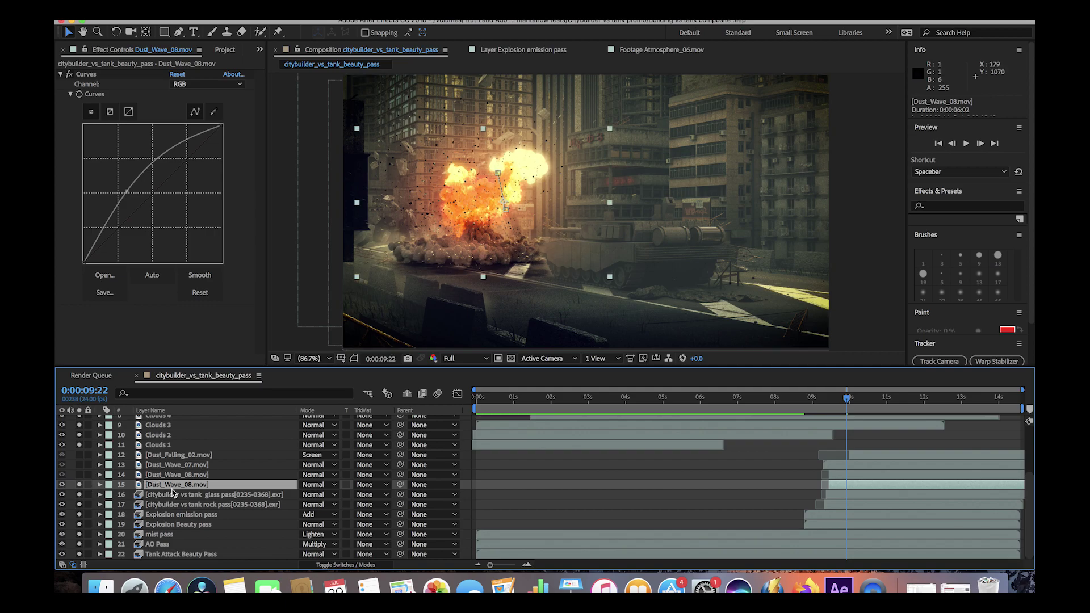
click(79, 475)
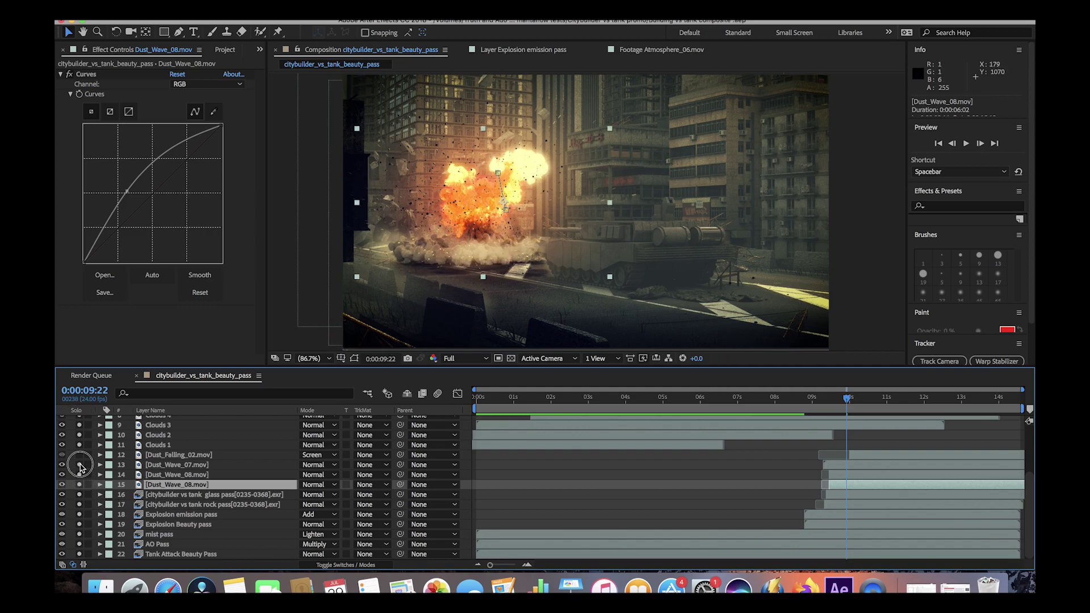
click(79, 465)
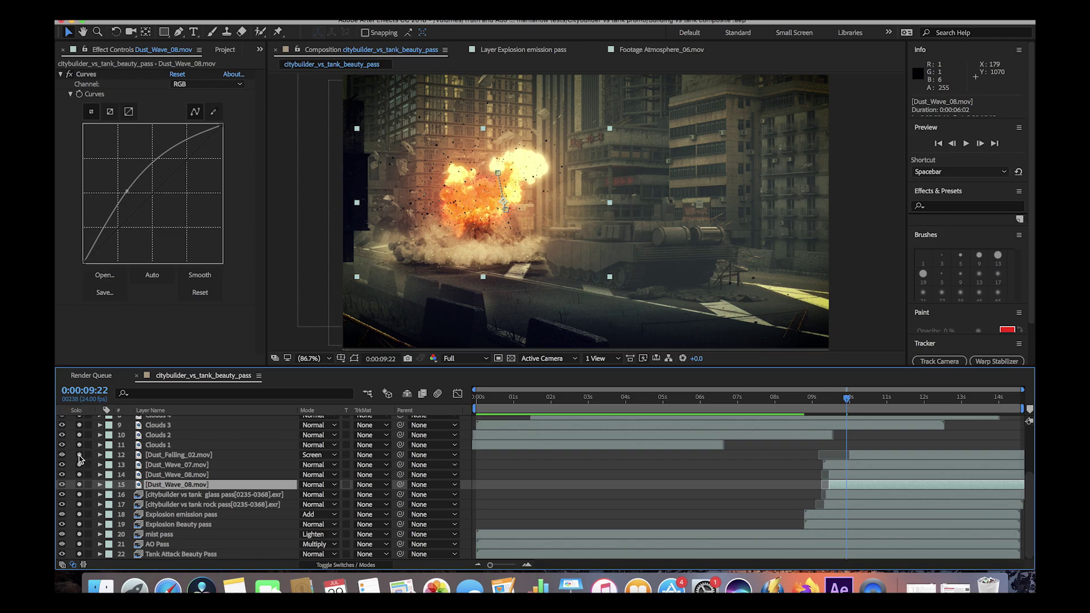
- Move to 0:00:10:13 and toggle the Dust_Falling_02 layer's solo to compare the frame with and without the falling dust
click(164, 455)
click(870, 398)
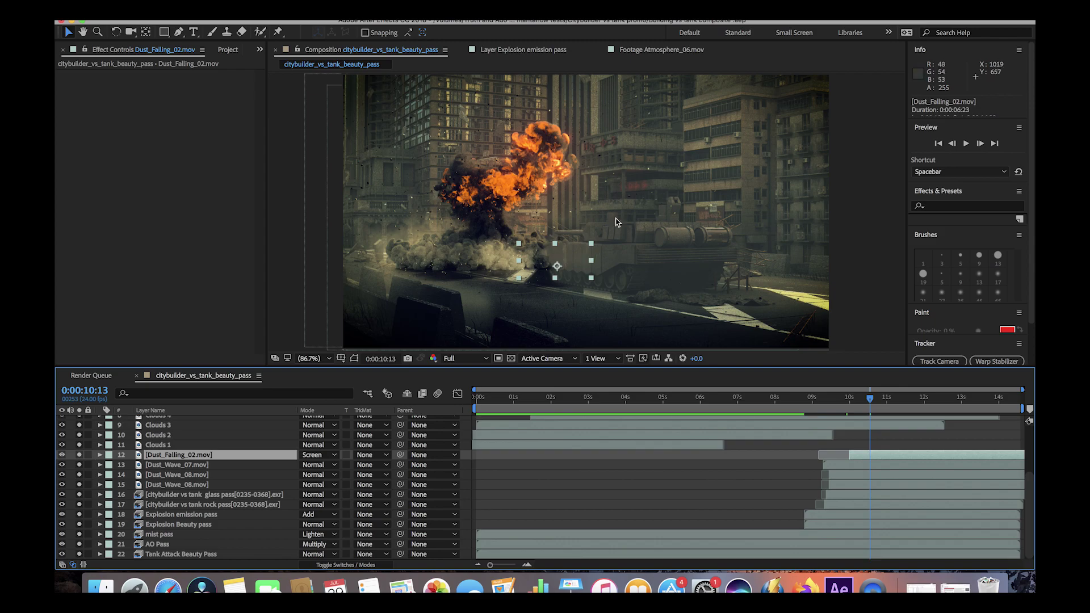
click(617, 222)
click(79, 455)
click(79, 455)
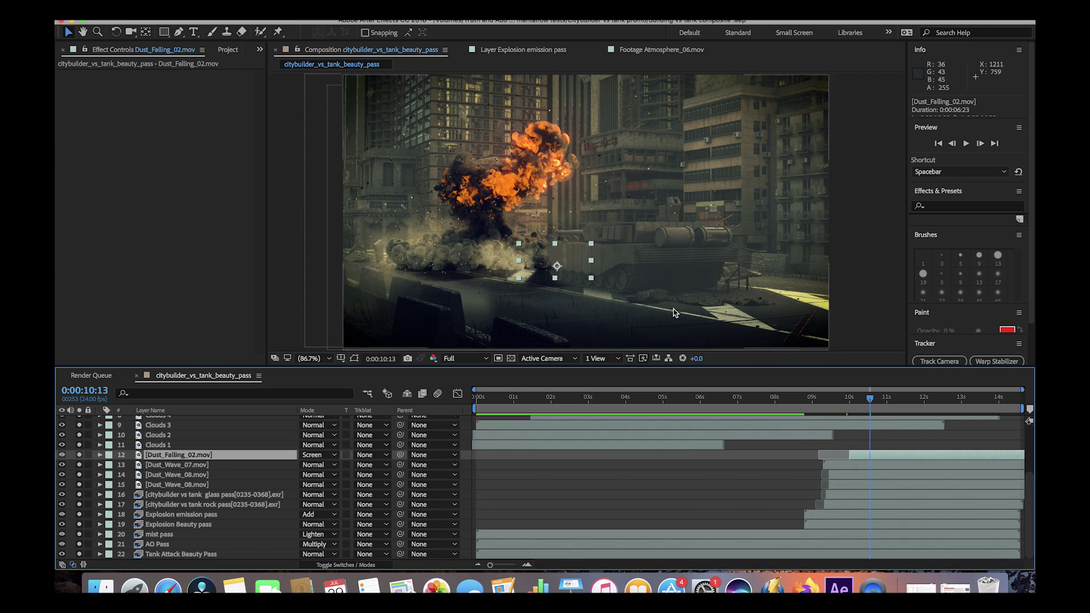
- Solo the Dust_AtCam_03 layer and both Dust_Wave_02 layers
scroll(134, 476, up, 3)
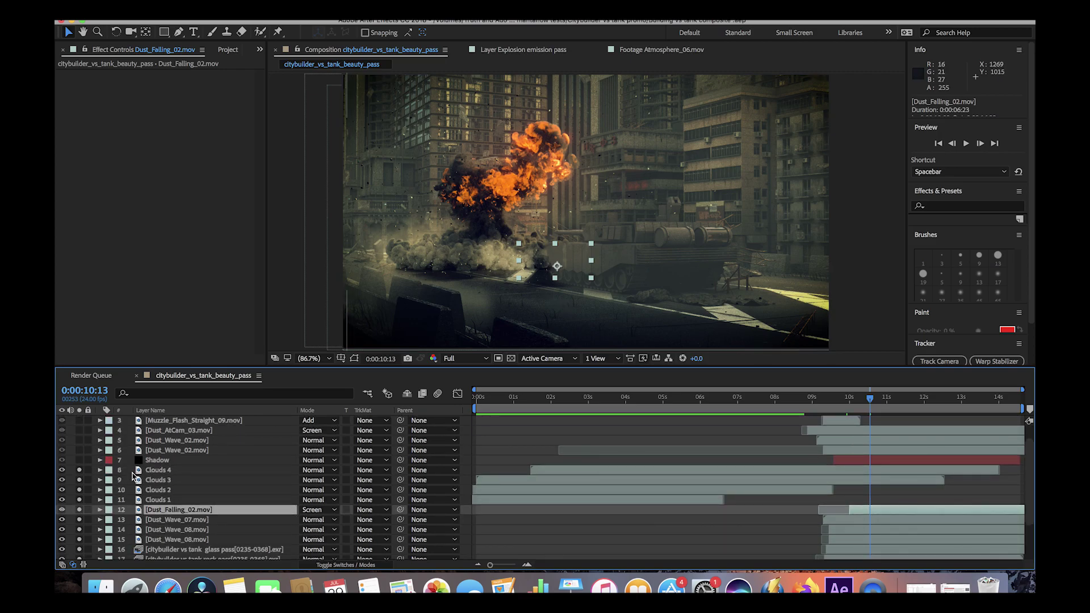
scroll(133, 476, up, 1)
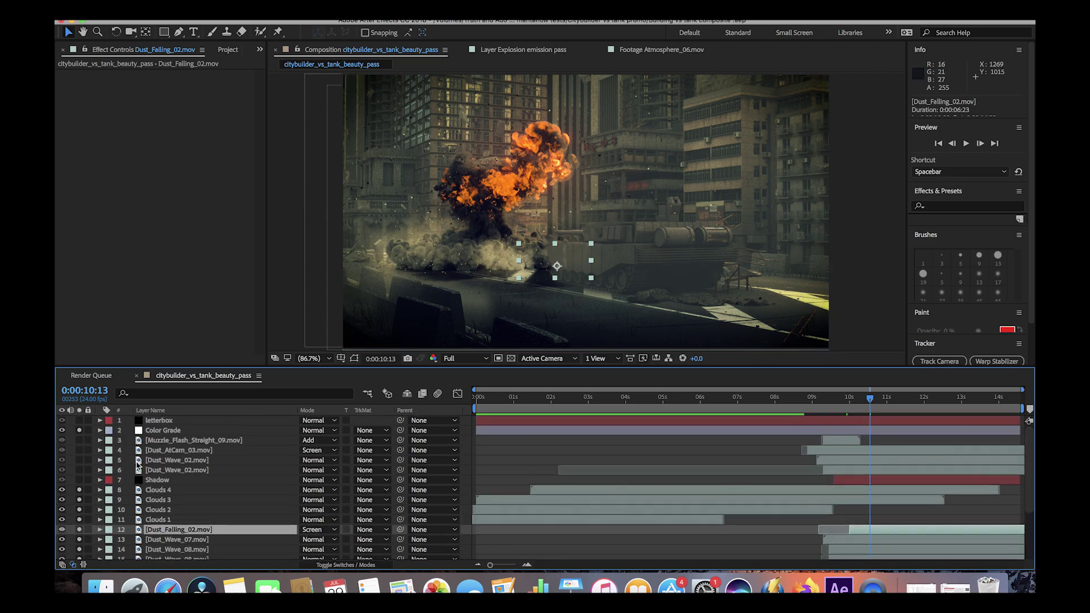
click(79, 450)
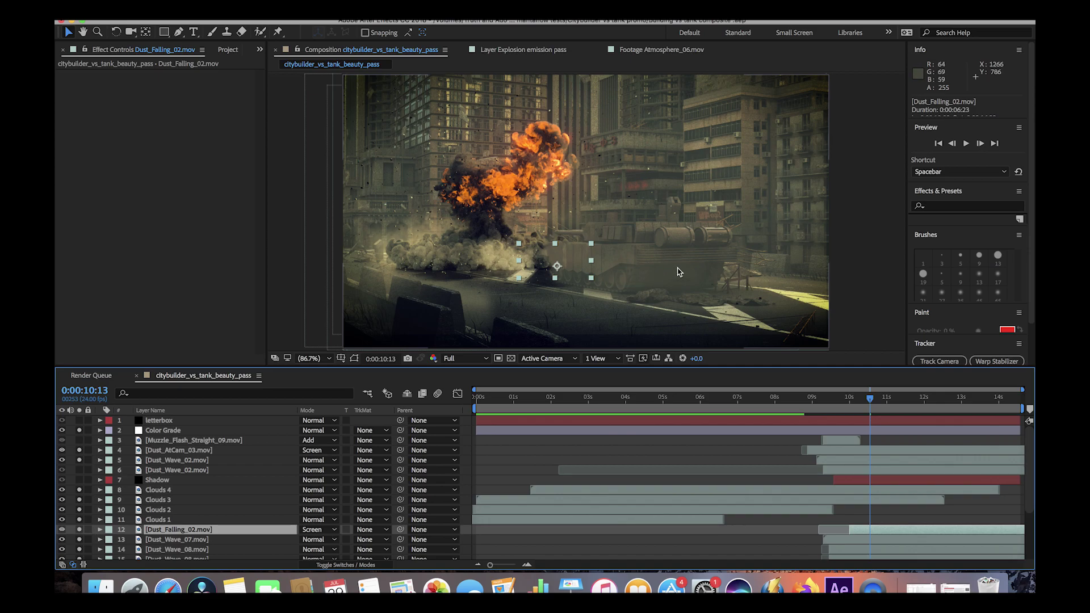
click(80, 470)
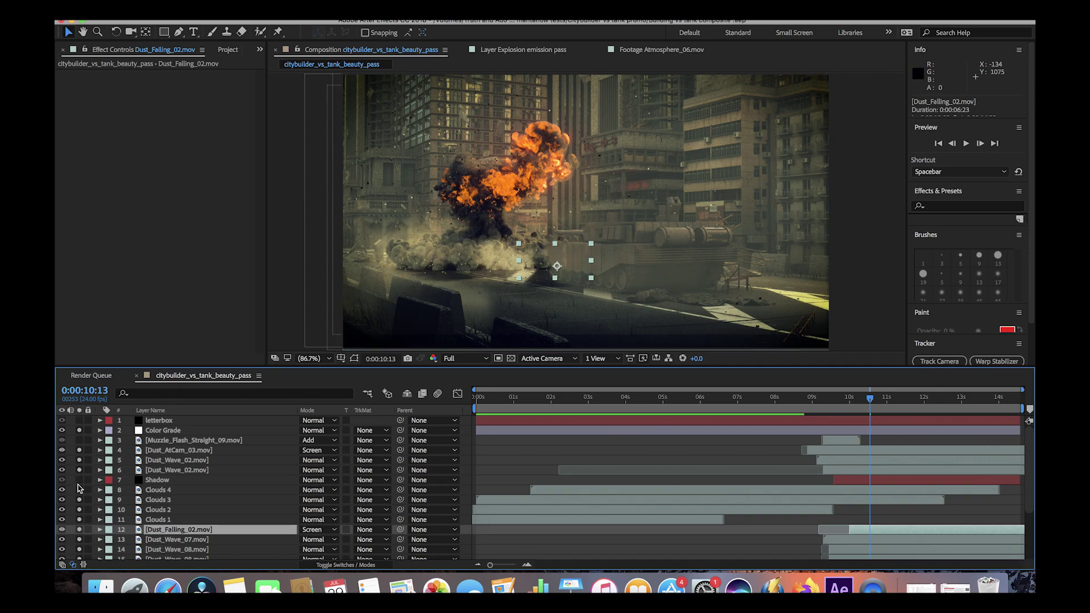
click(582, 349)
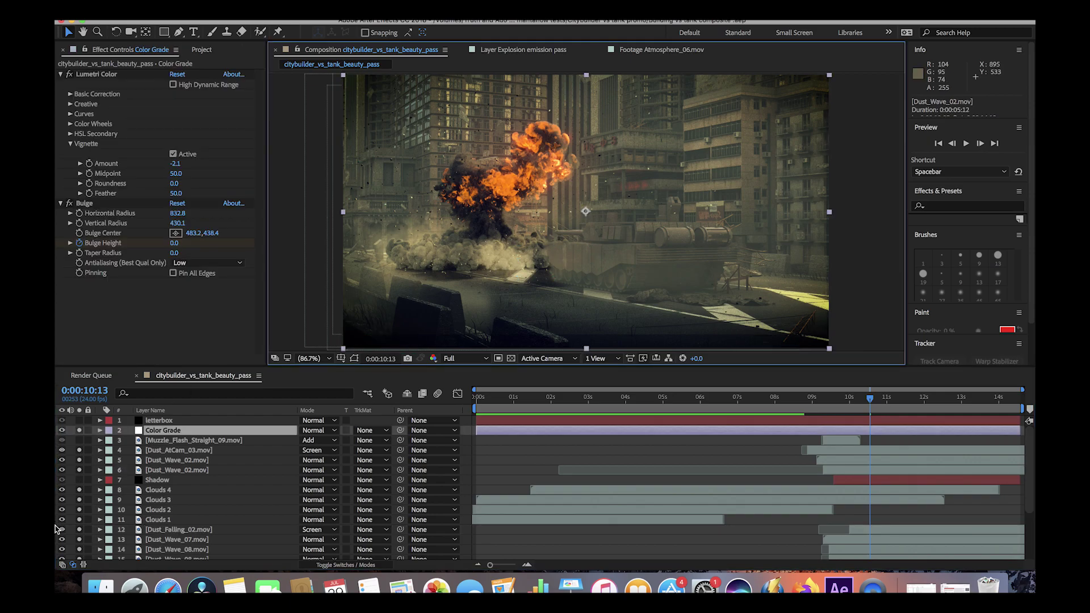
- Solo the Muzzle_Flash_Straight_09 layer at 0:00:09:07 to show the tank's firing flash
click(219, 442)
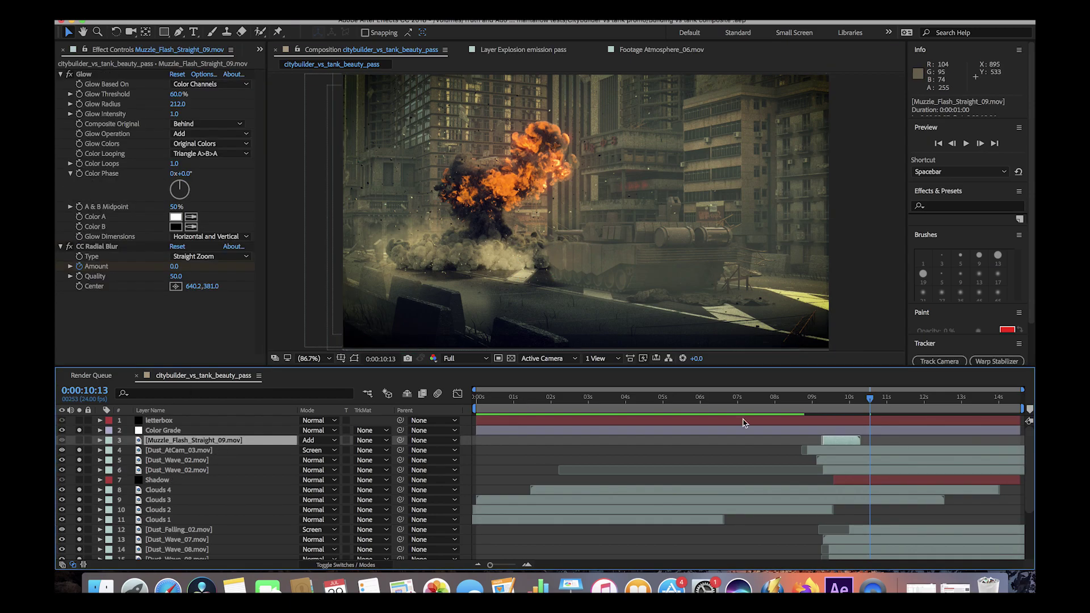
click(825, 409)
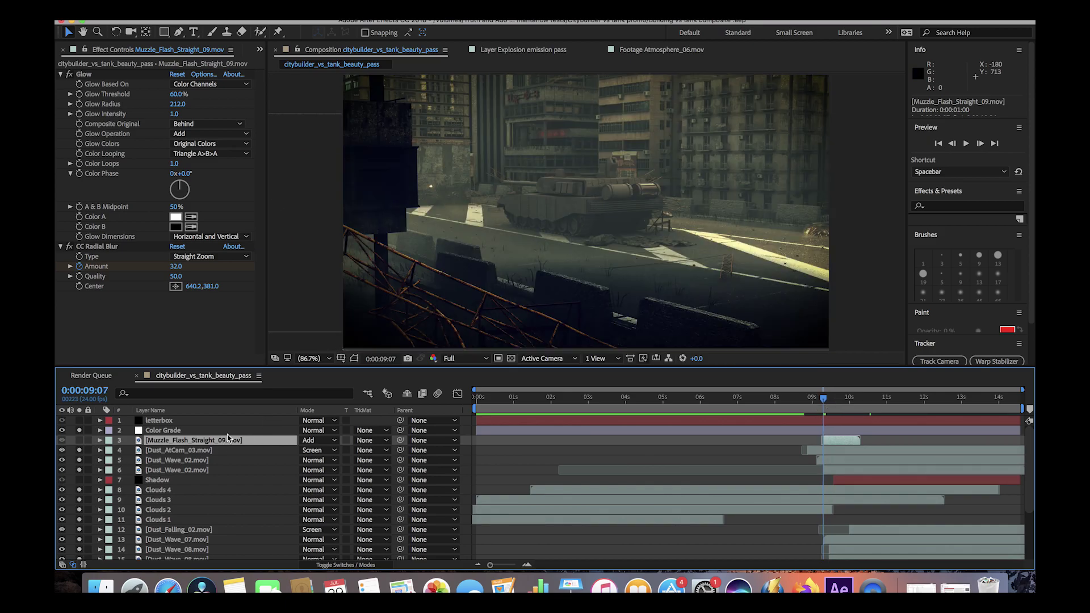
click(79, 440)
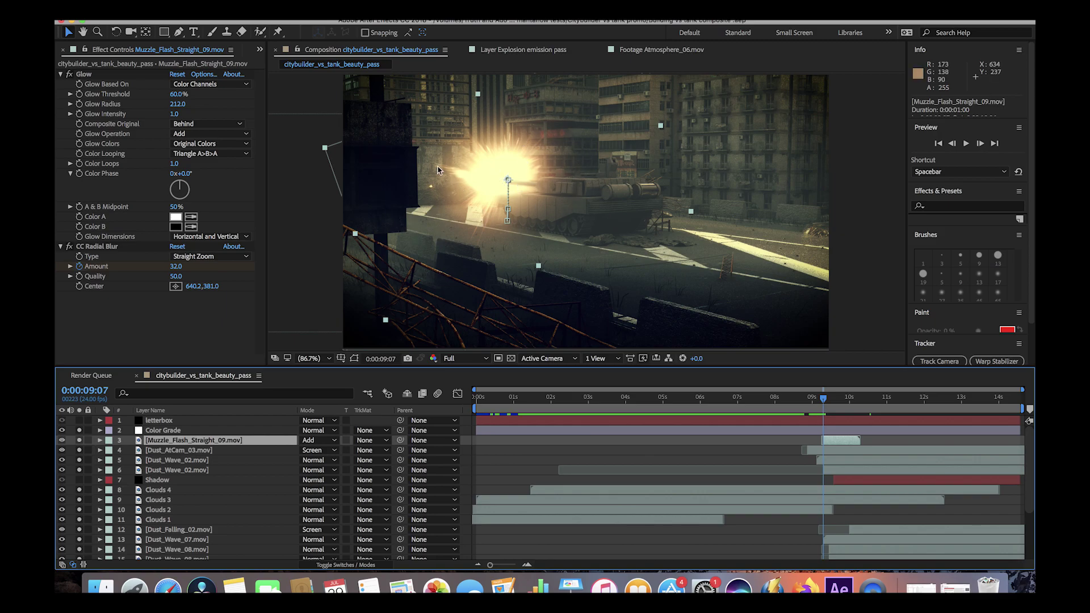
- Scrub through the explosion from 0:00:09:16 to 0:00:10:08 and examine the Color Grade layer's Bulge effect area
click(510, 239)
drag(832, 404, 837, 401)
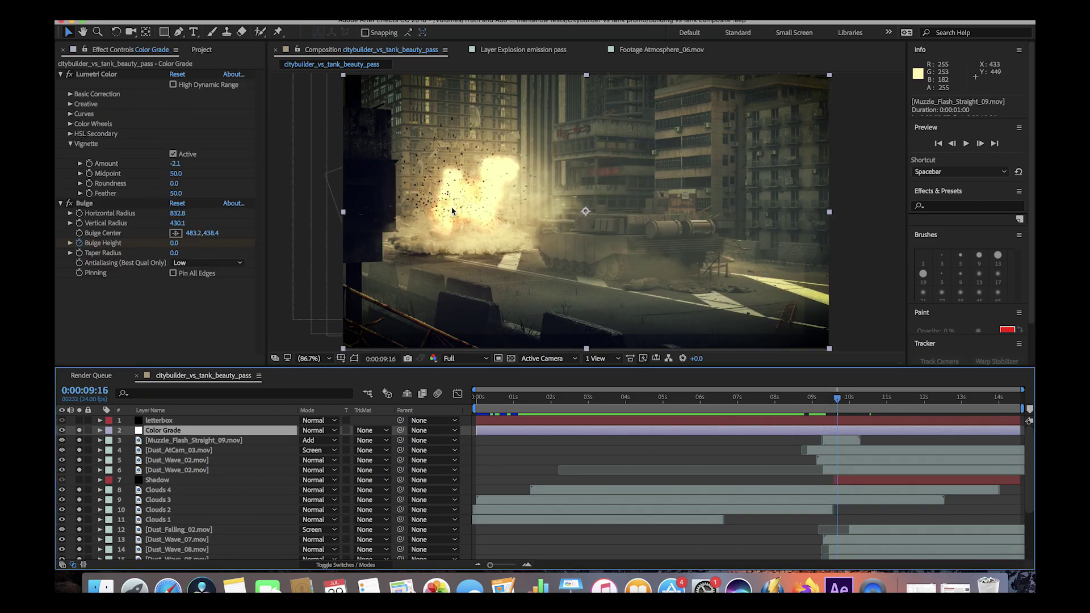
drag(843, 403, 843, 402)
click(84, 203)
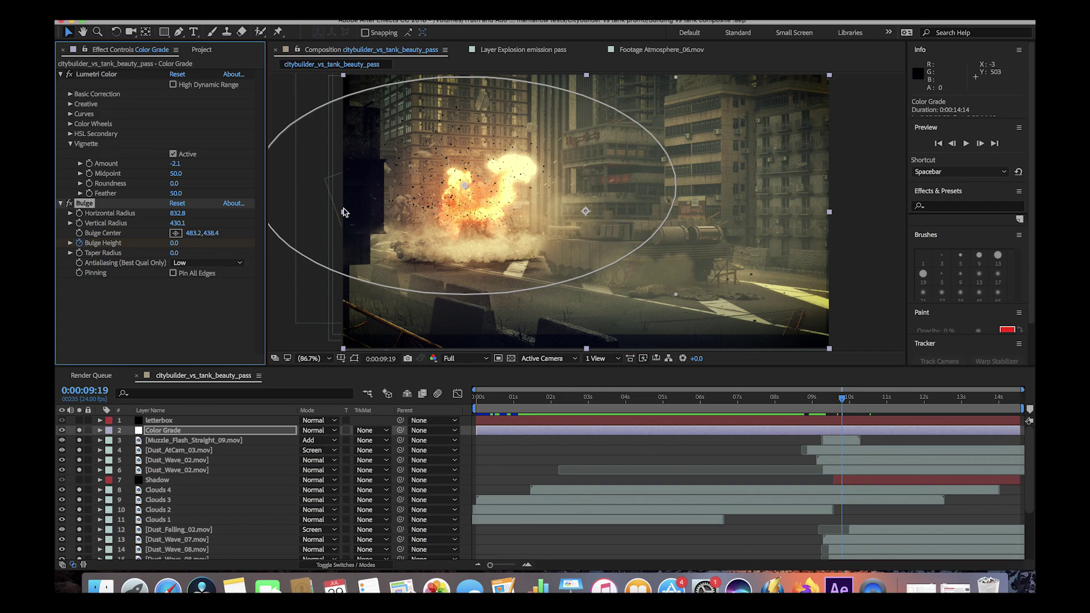
drag(830, 399, 862, 413)
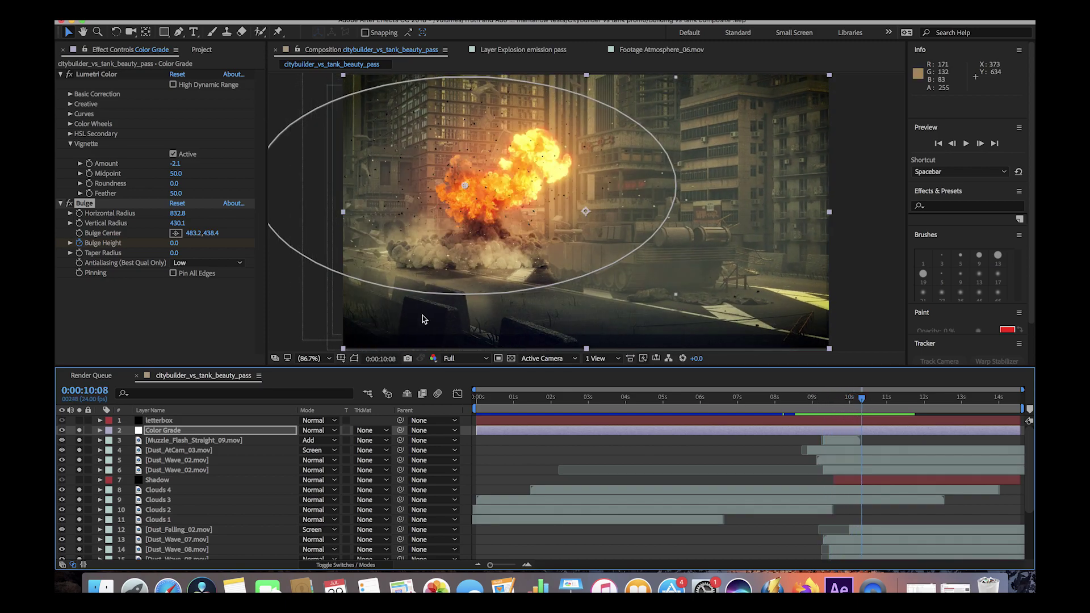
- Unsolo the muzzle flash, dust and cloud layers, preview the shot from 0:00:09:01, and select the Color Grade layer's Bulge effect
drag(79, 445, 79, 549)
key(space)
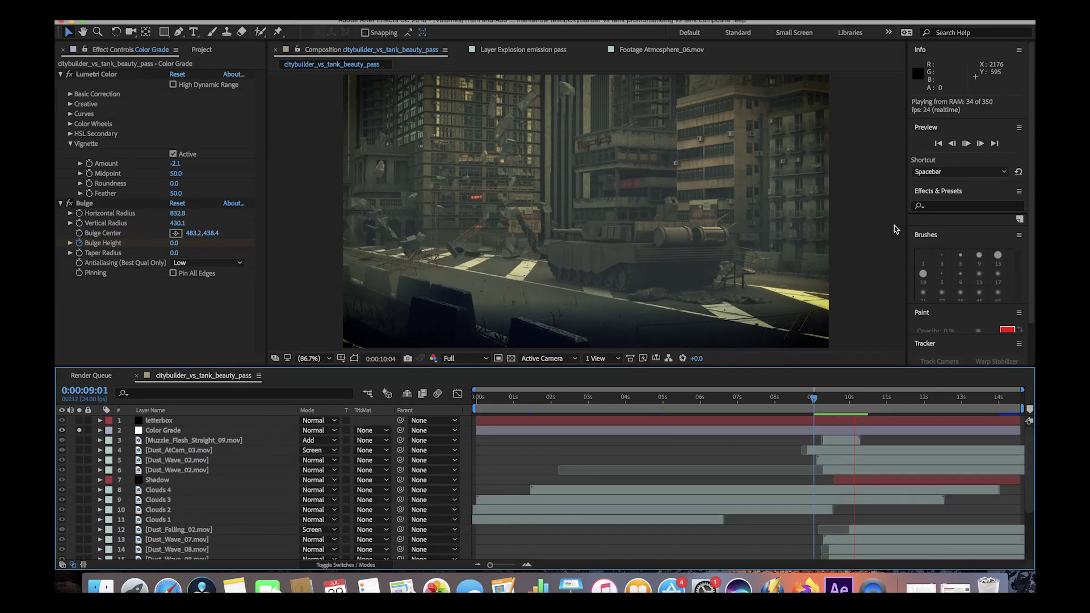
key(space)
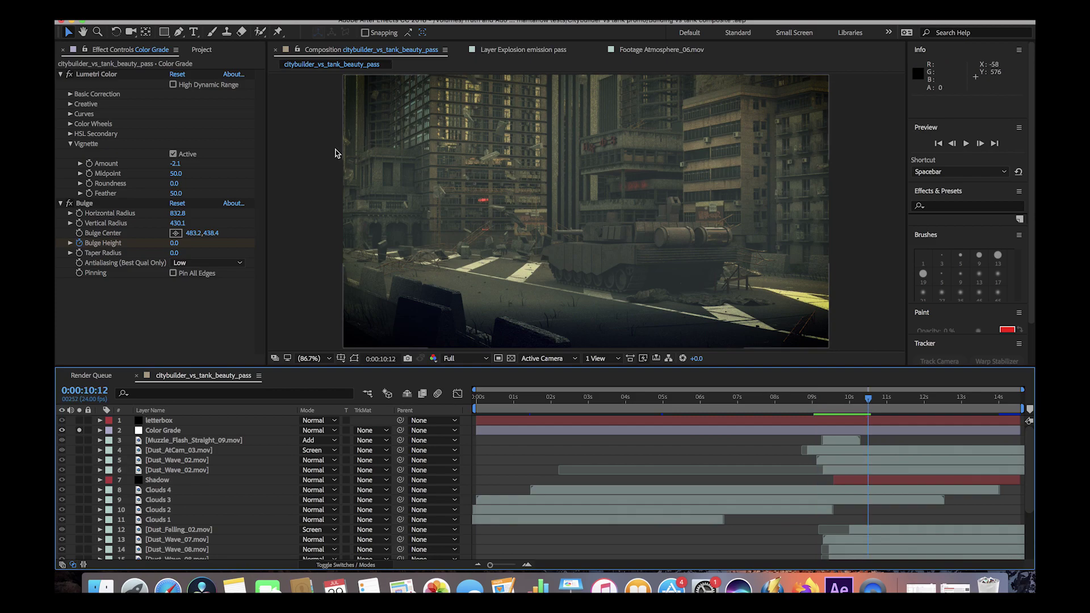
click(91, 204)
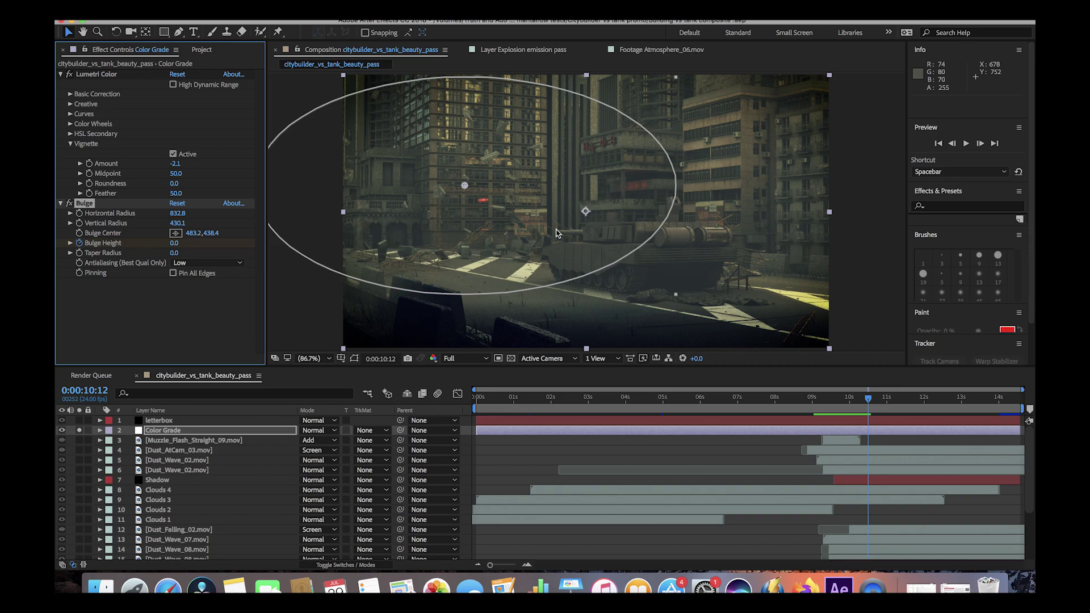
- Clear the remaining solos to show the full composite and select the letterbox layer to review its framing
click(278, 421)
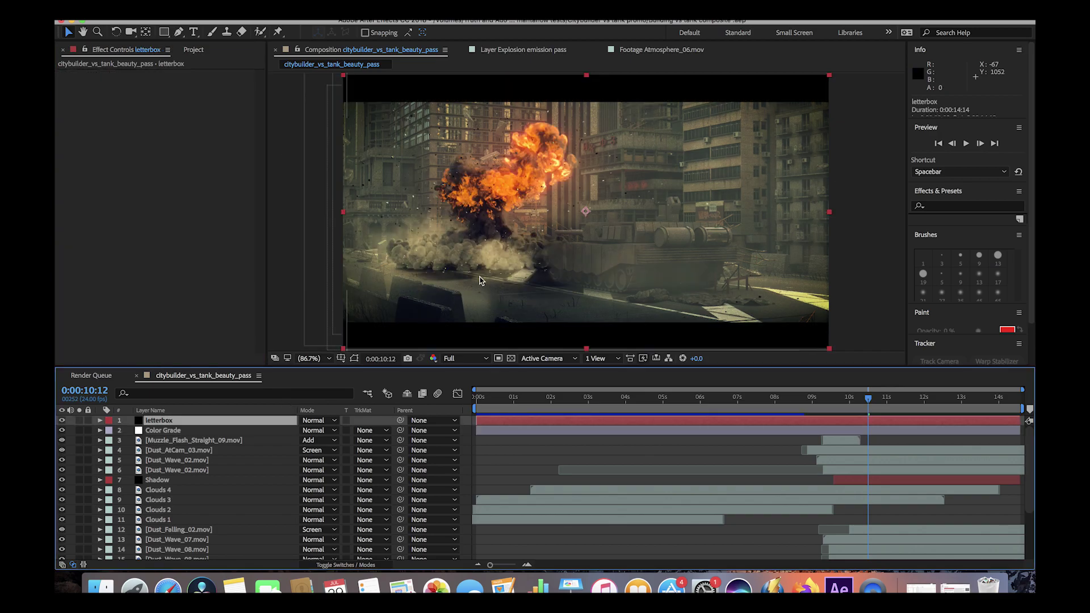
click(863, 161)
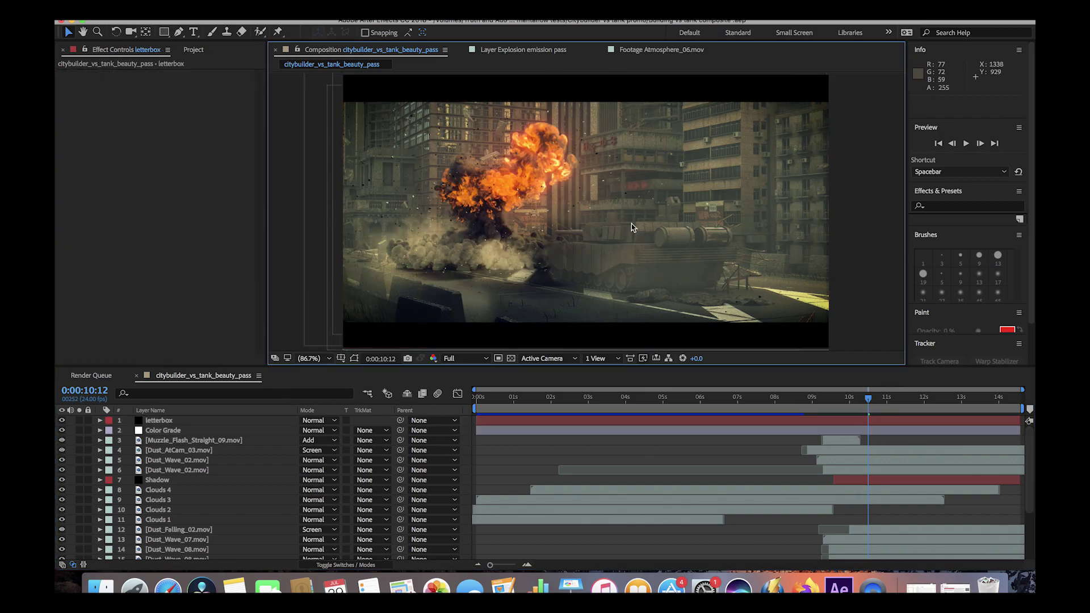